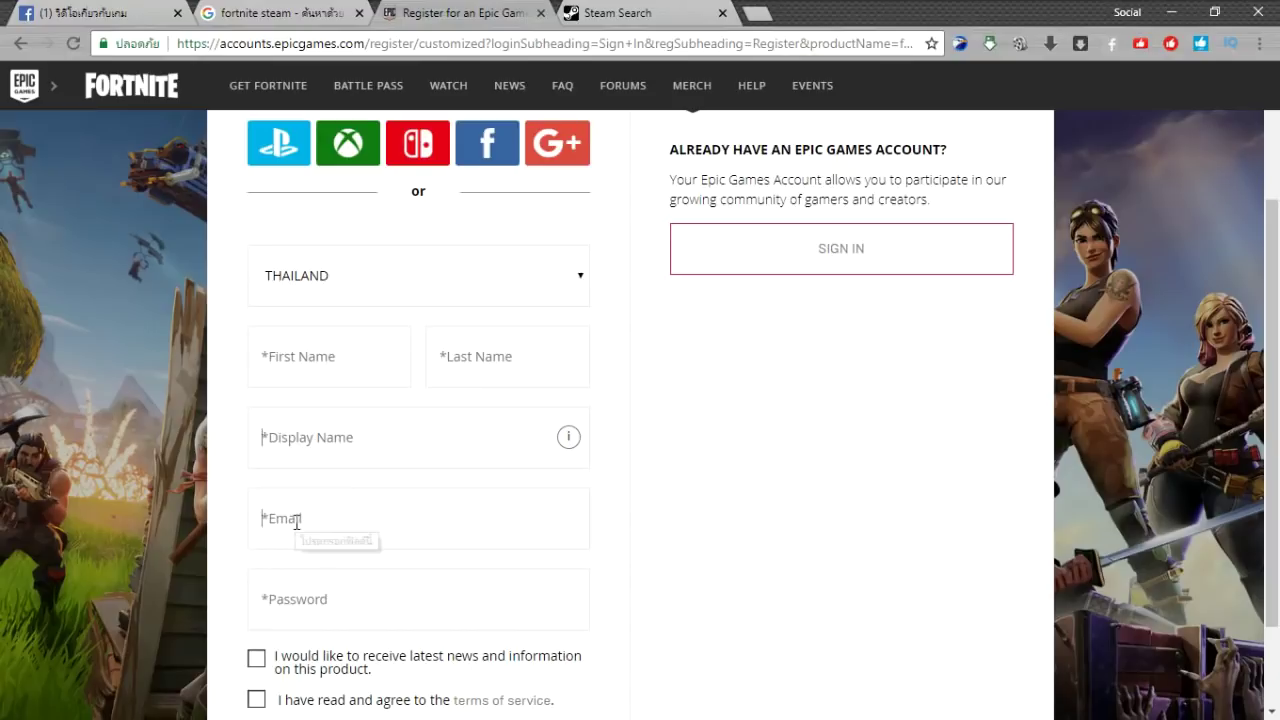
# - Review the Epic Games registration form, switch to sign-in for an existing account and sign in with Facebook
pyautogui.scroll(-1, 734, 423)
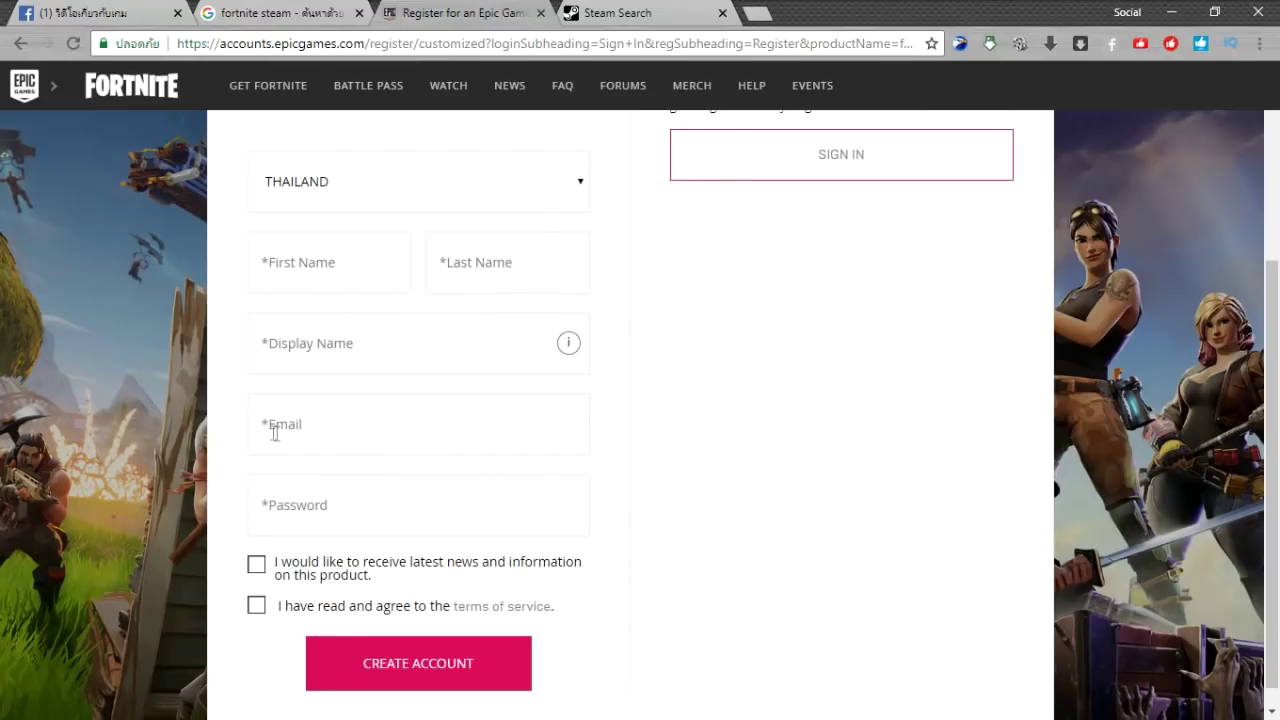
pyautogui.click(327, 507)
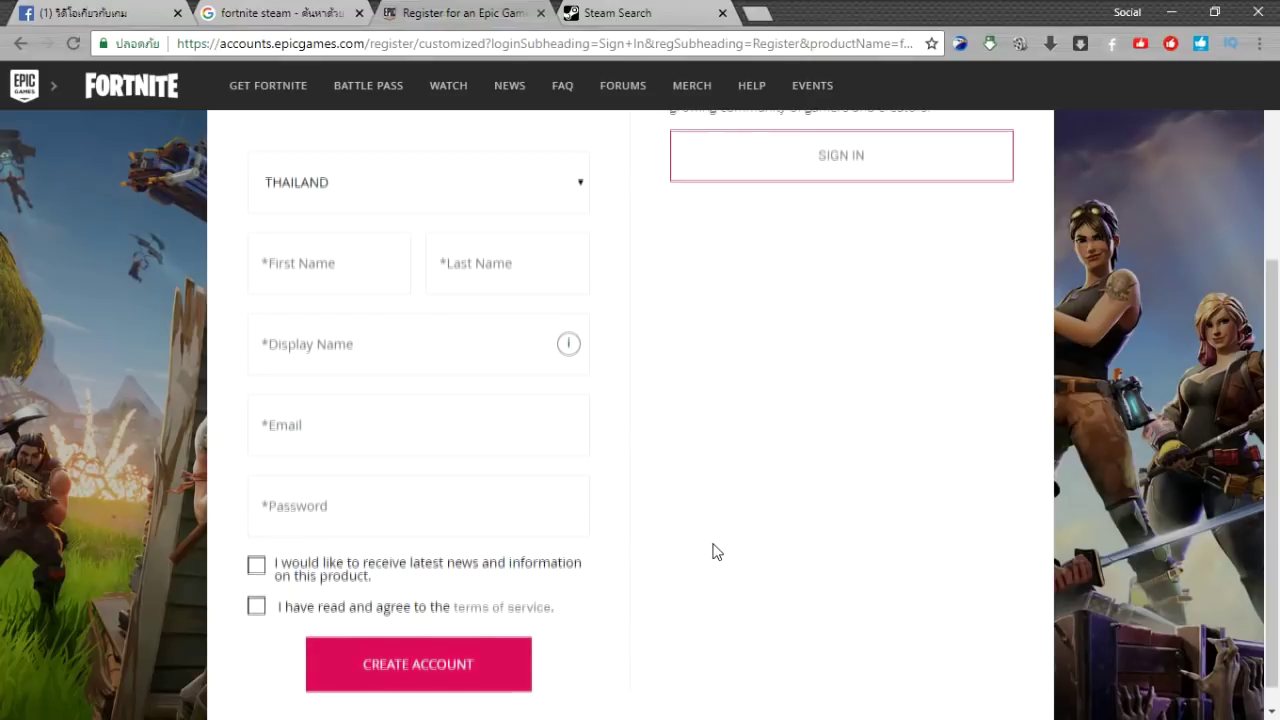
pyautogui.scroll(2, 714, 548)
pyautogui.scroll(1, 988, 438)
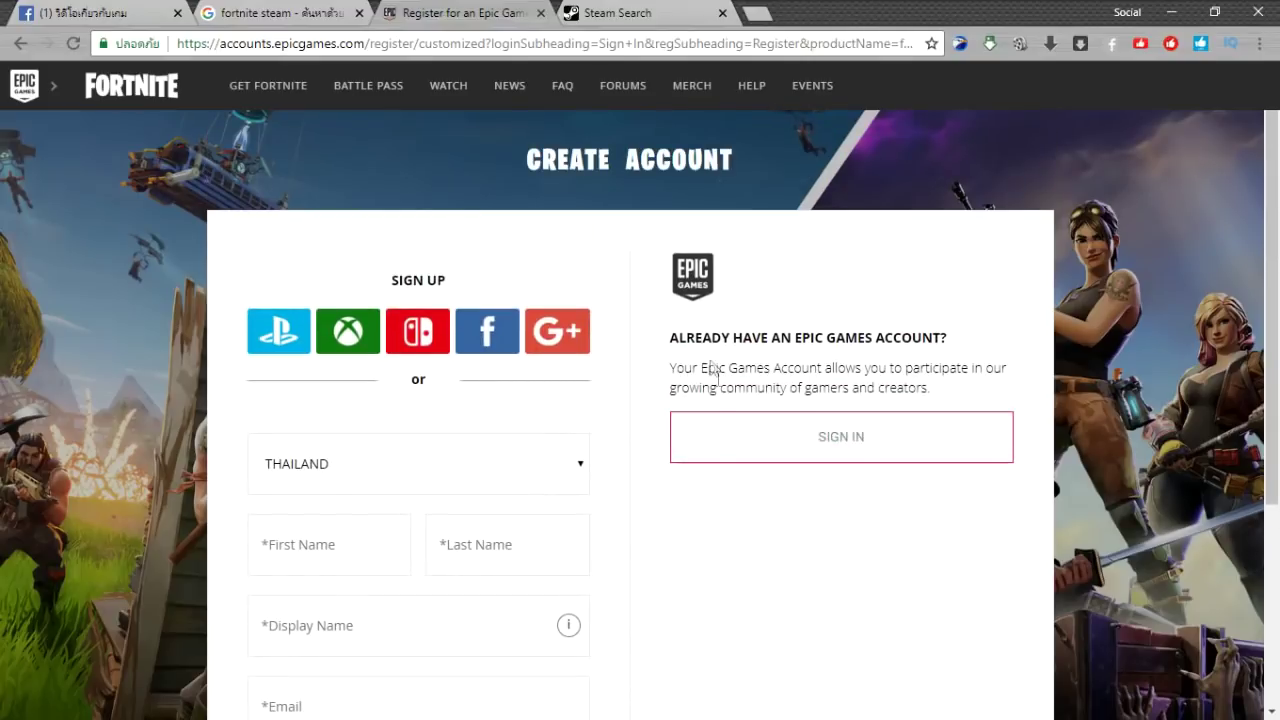
pyautogui.click(797, 441)
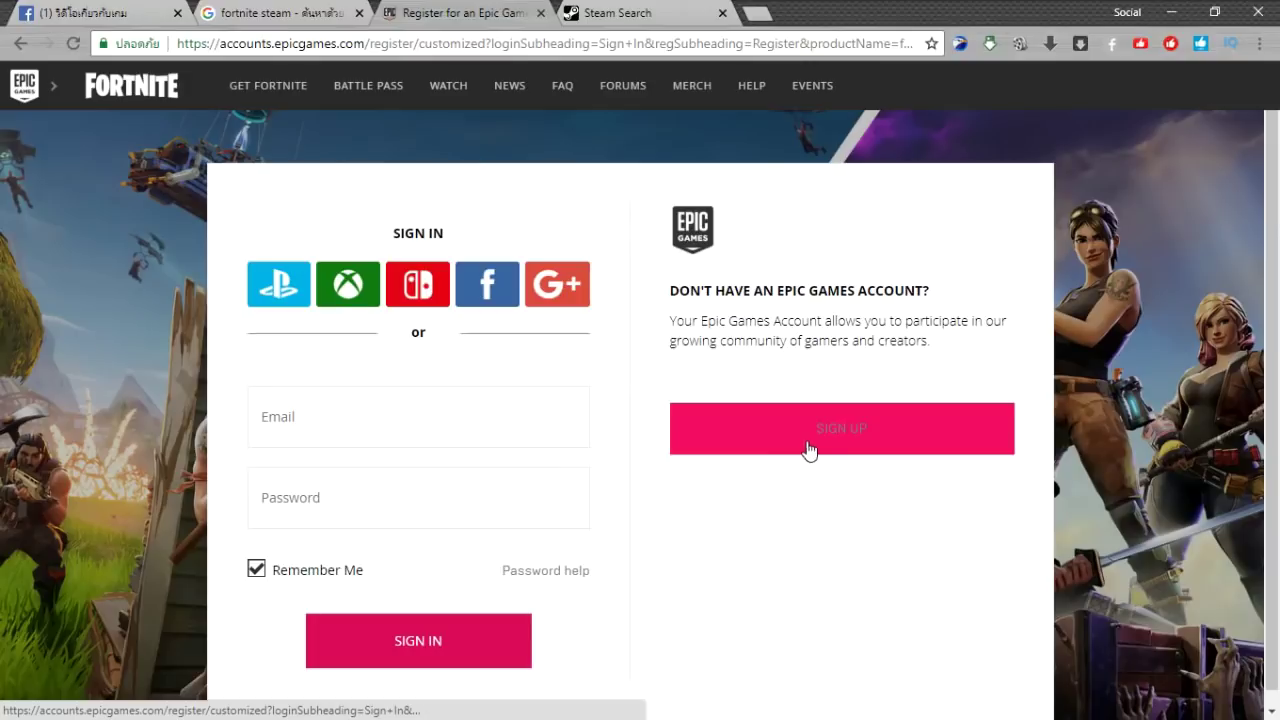
pyautogui.moveTo(837, 434); pyautogui.dragTo(598, 420)
pyautogui.click(490, 280)
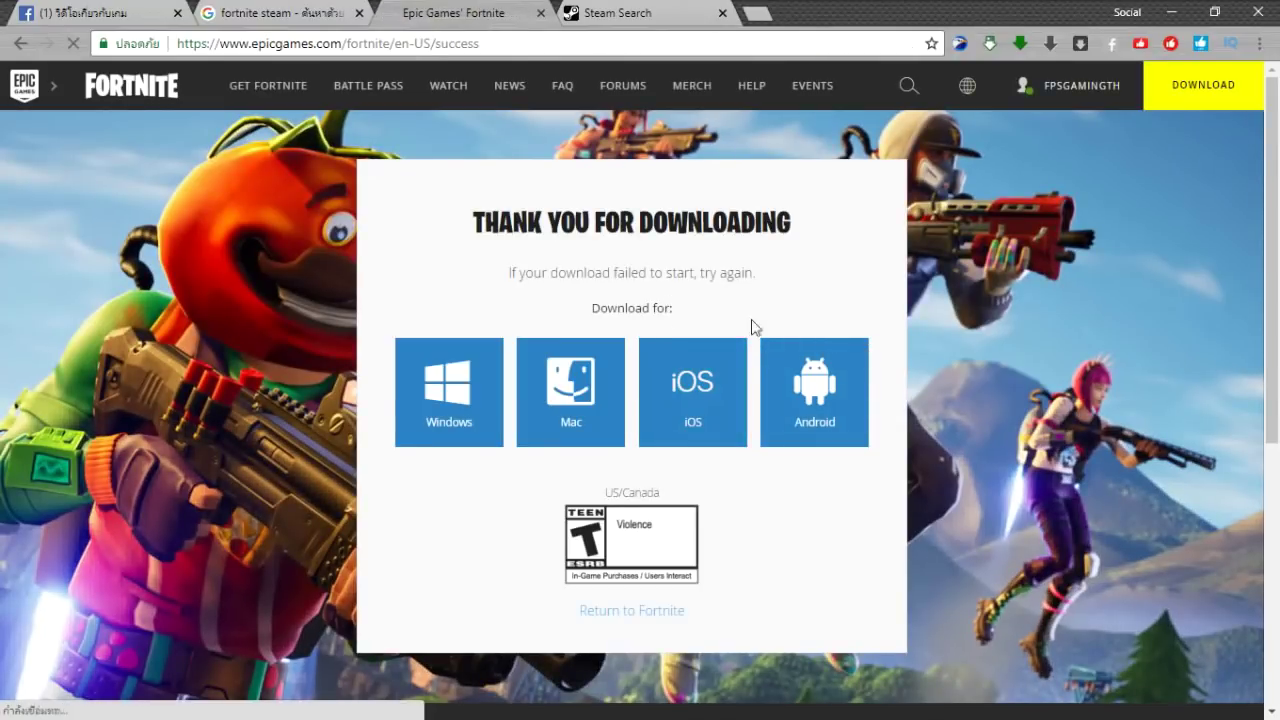
# - Download the Windows installer, dismiss the download manager's dialog and save the file to the Desktop
pyautogui.click(446, 416)
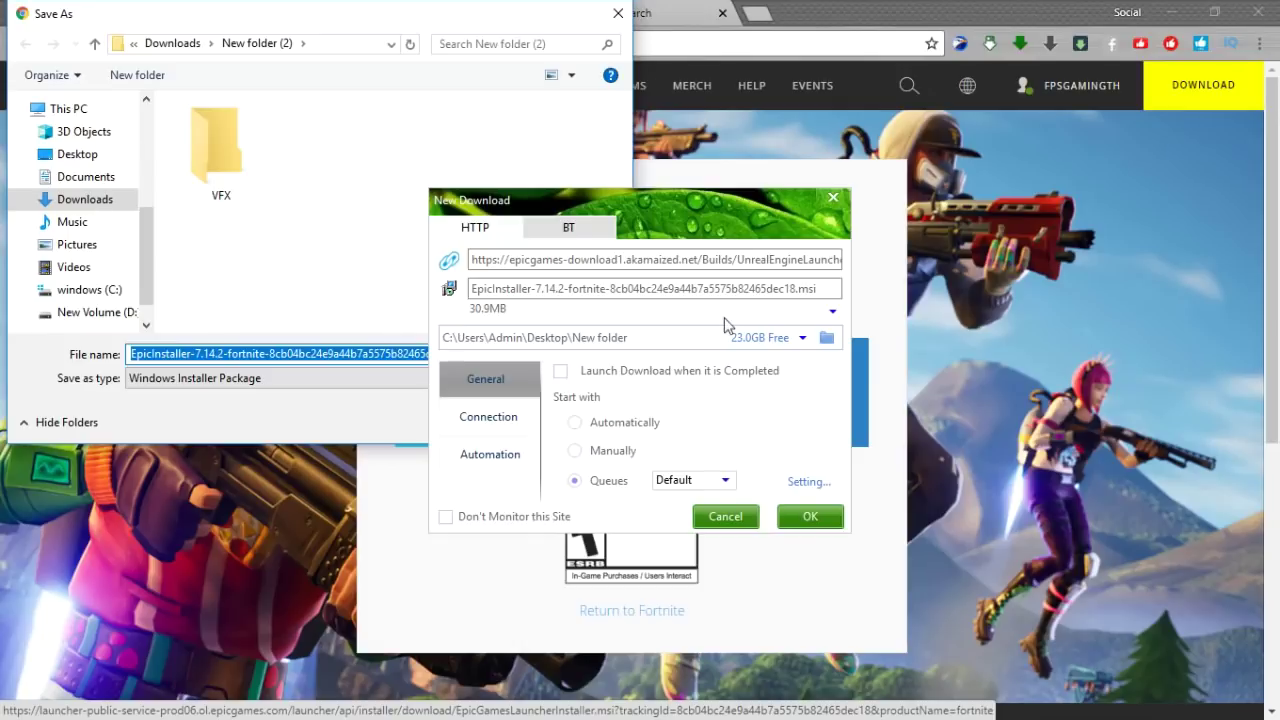
pyautogui.press('Escape')
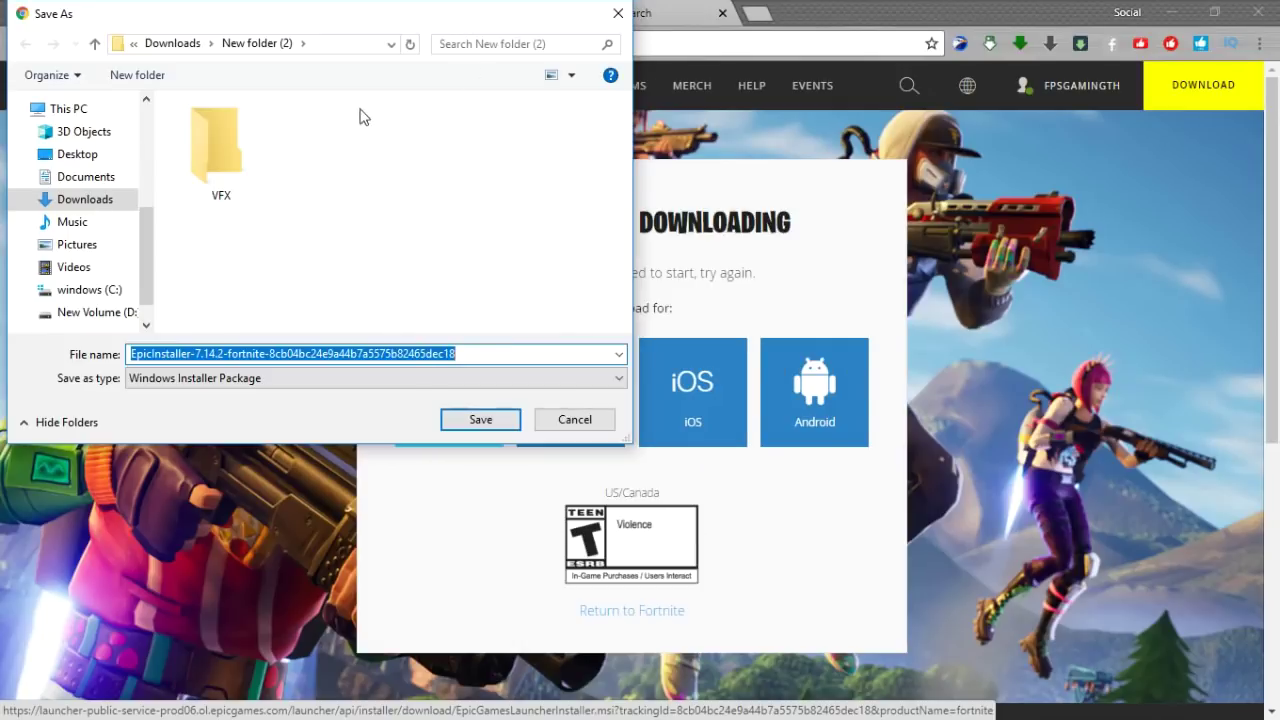
pyautogui.click(101, 156)
pyautogui.click(468, 419)
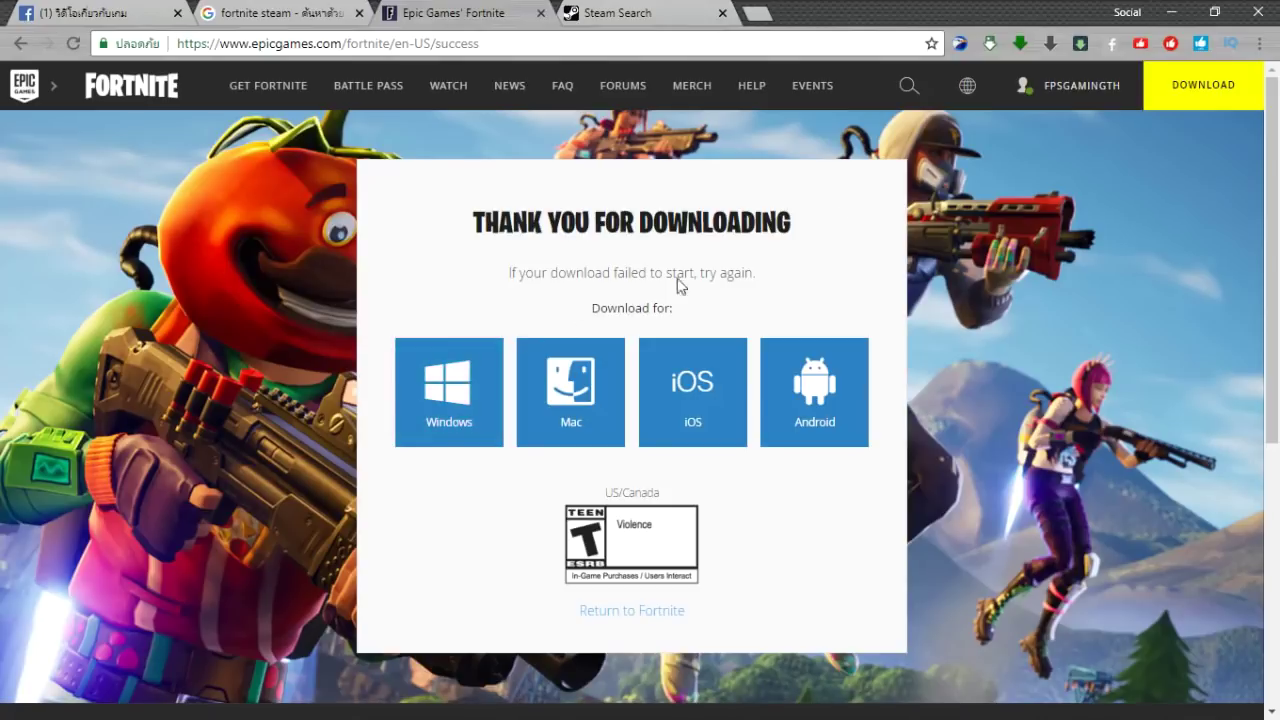
# - Set the EpicInstaller download's directory to Desktop and add EpicGamesLauncherInstaller.msi to the download manager as well
pyautogui.click(1172, 14)
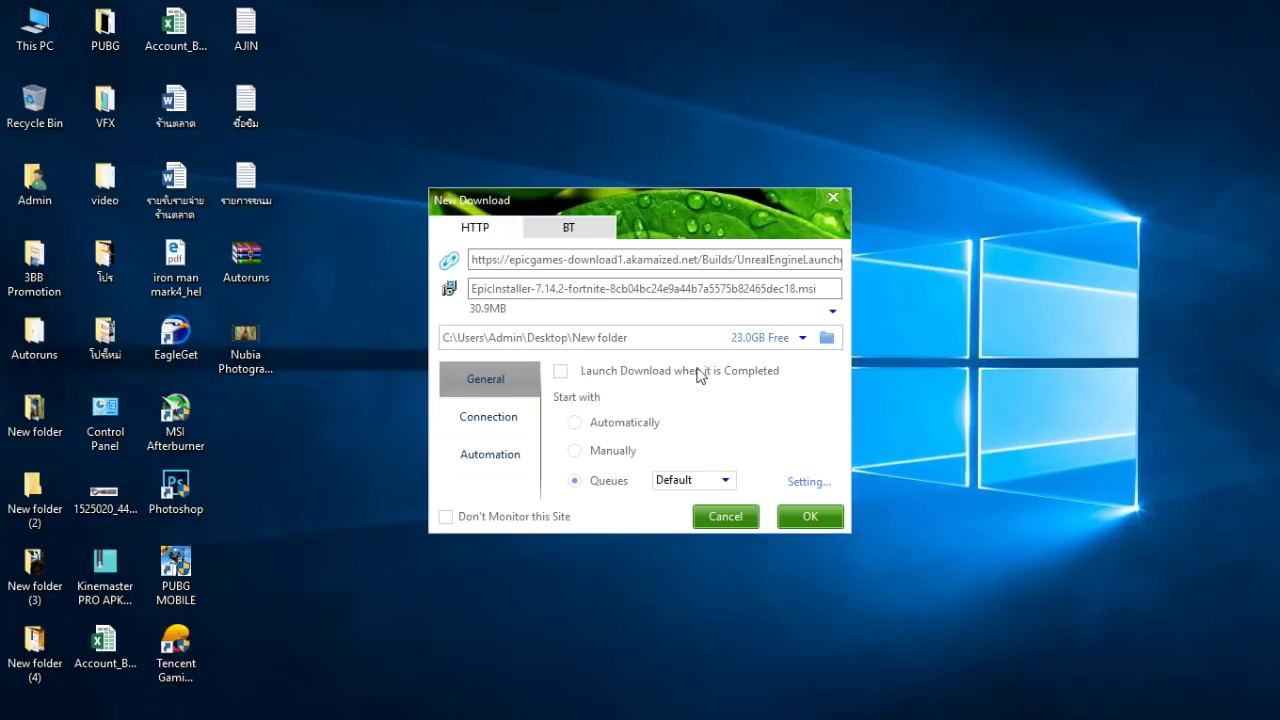
pyautogui.click(826, 337)
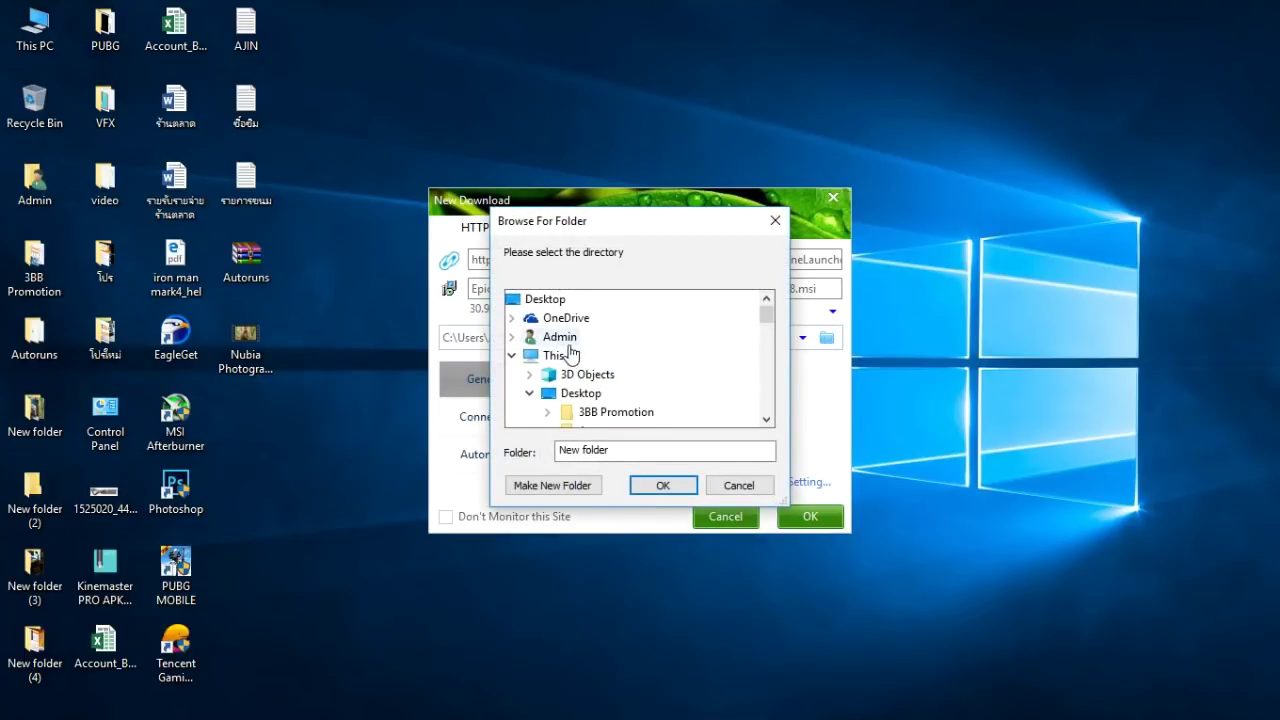
pyautogui.click(548, 300)
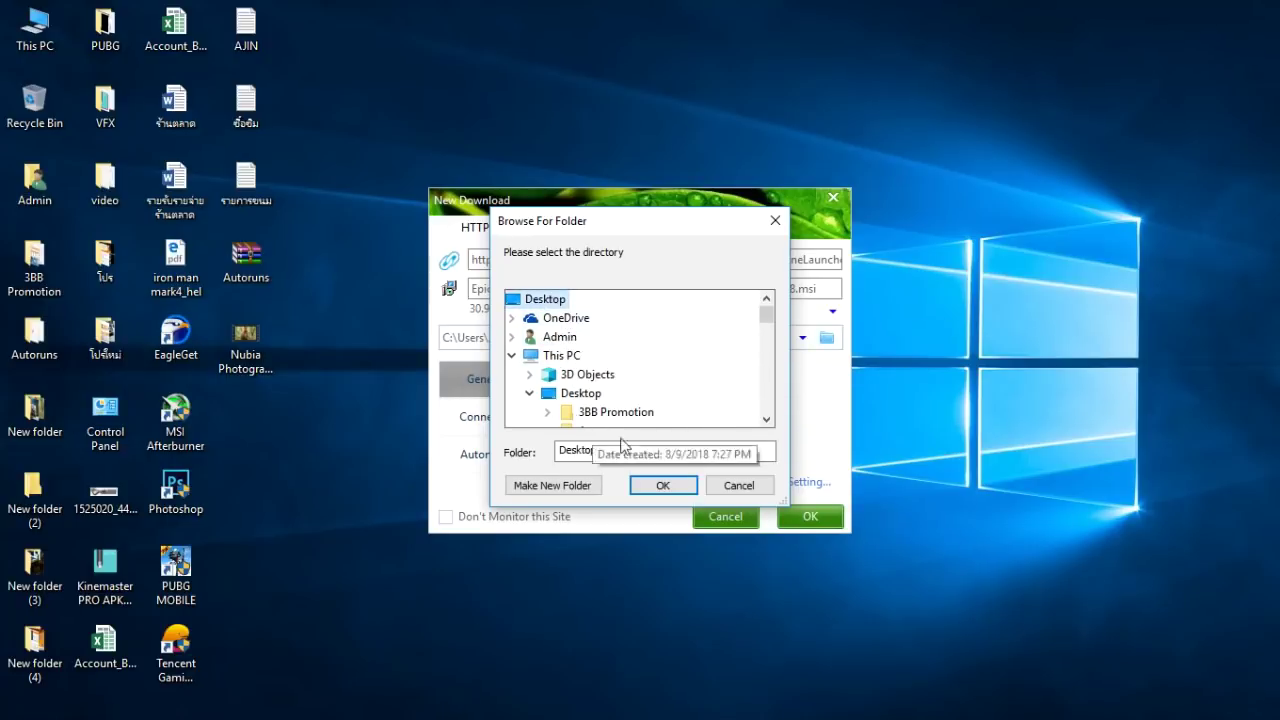
pyautogui.click(662, 485)
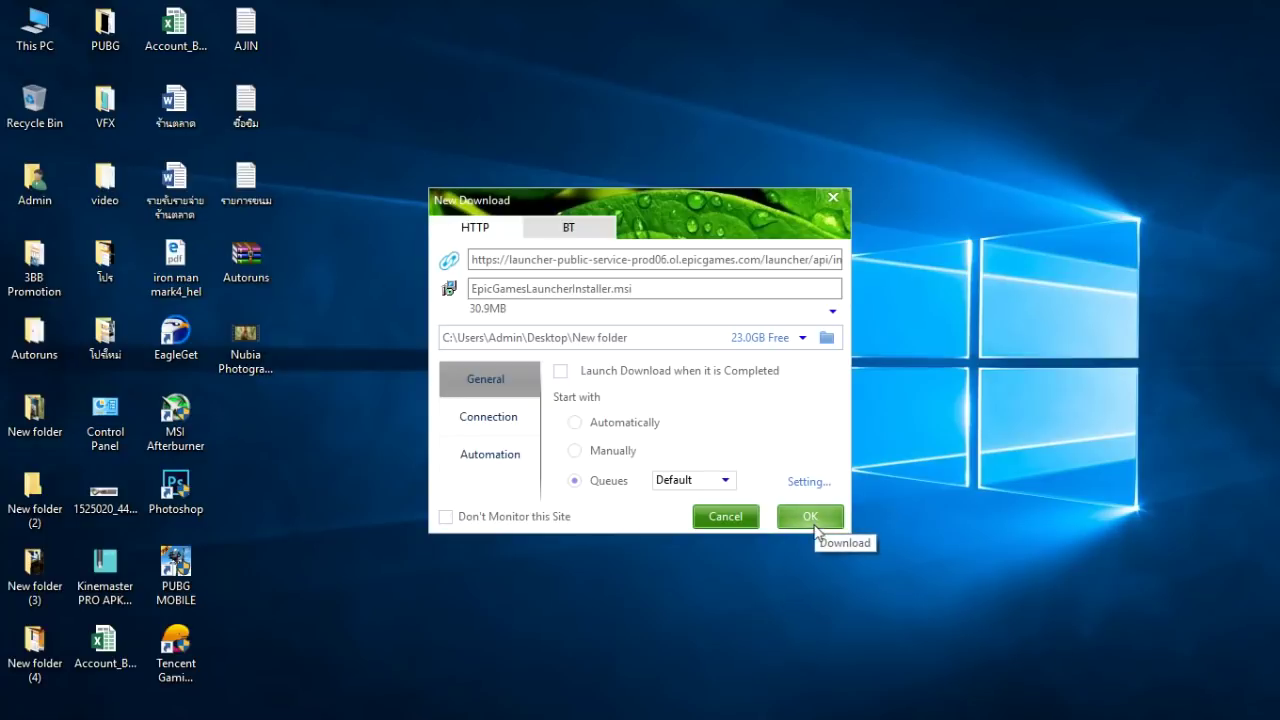
pyautogui.click(806, 520)
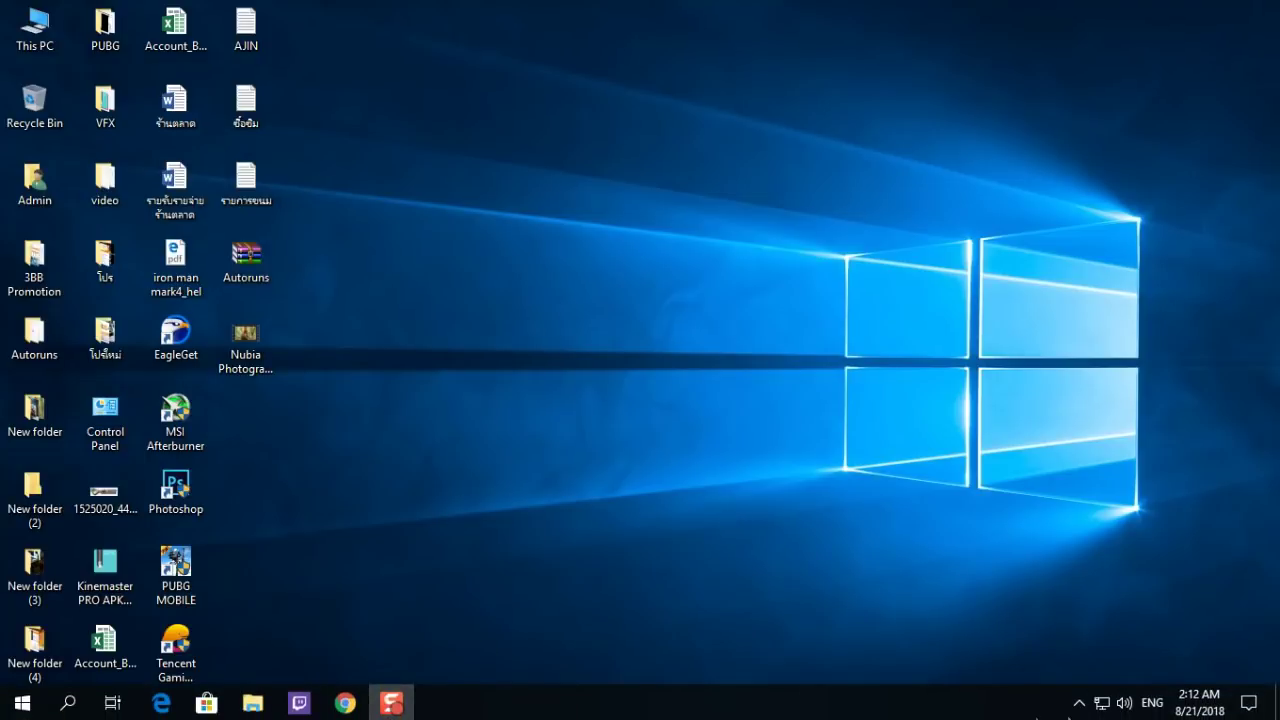
# - Switch to EagleGet, start the Default download queue and launch the downloaded EpicGamesLauncherInstaller.msi
pyautogui.click(1079, 703)
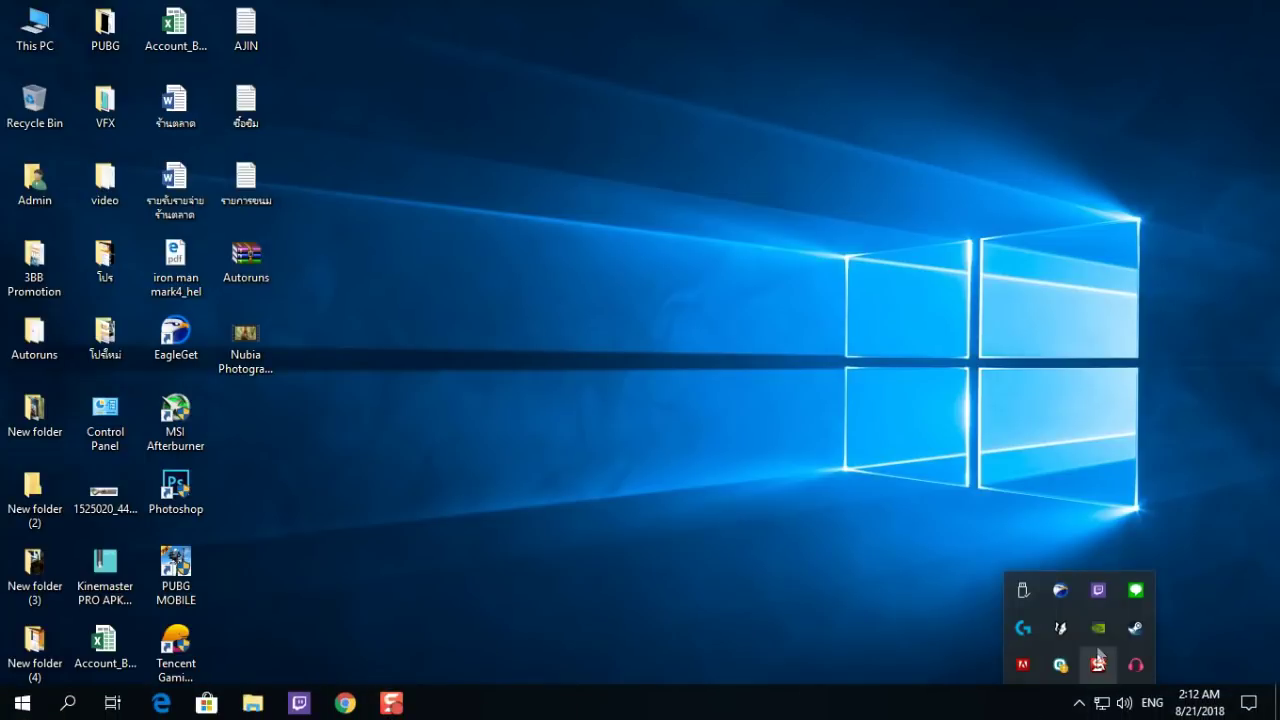
pyautogui.click(1072, 593)
pyautogui.click(1005, 160)
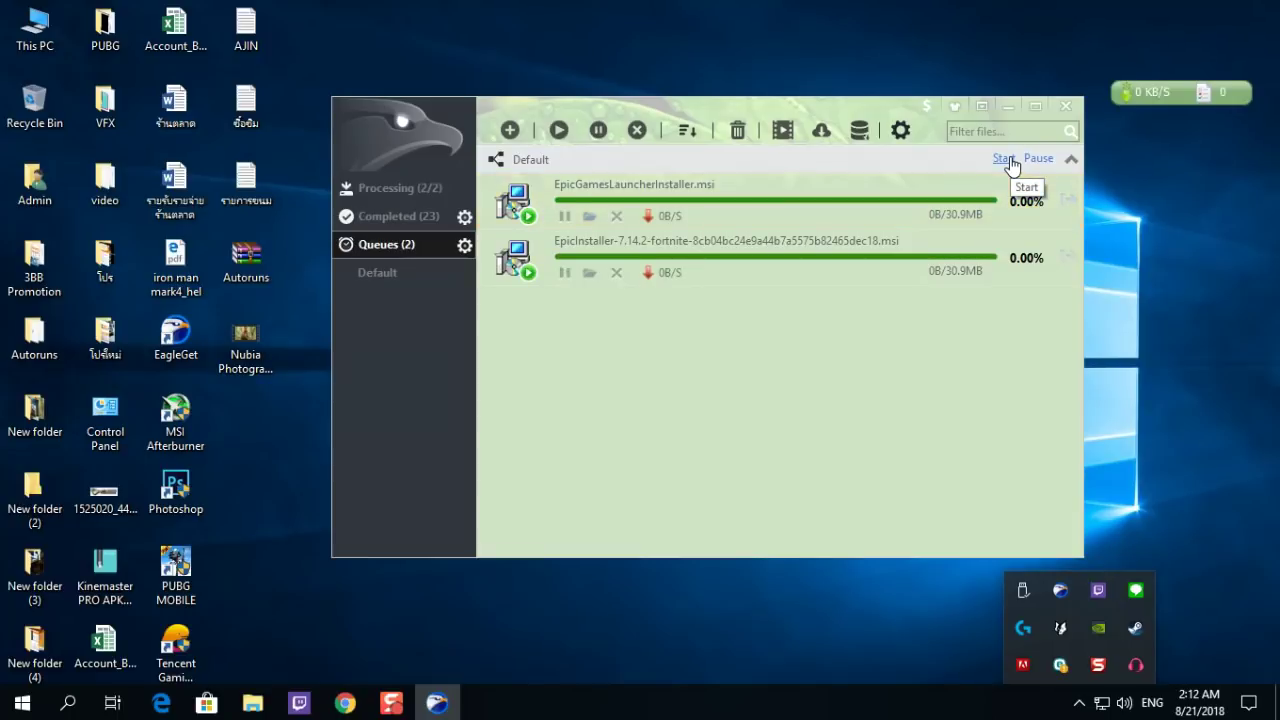
pyautogui.click(1004, 160)
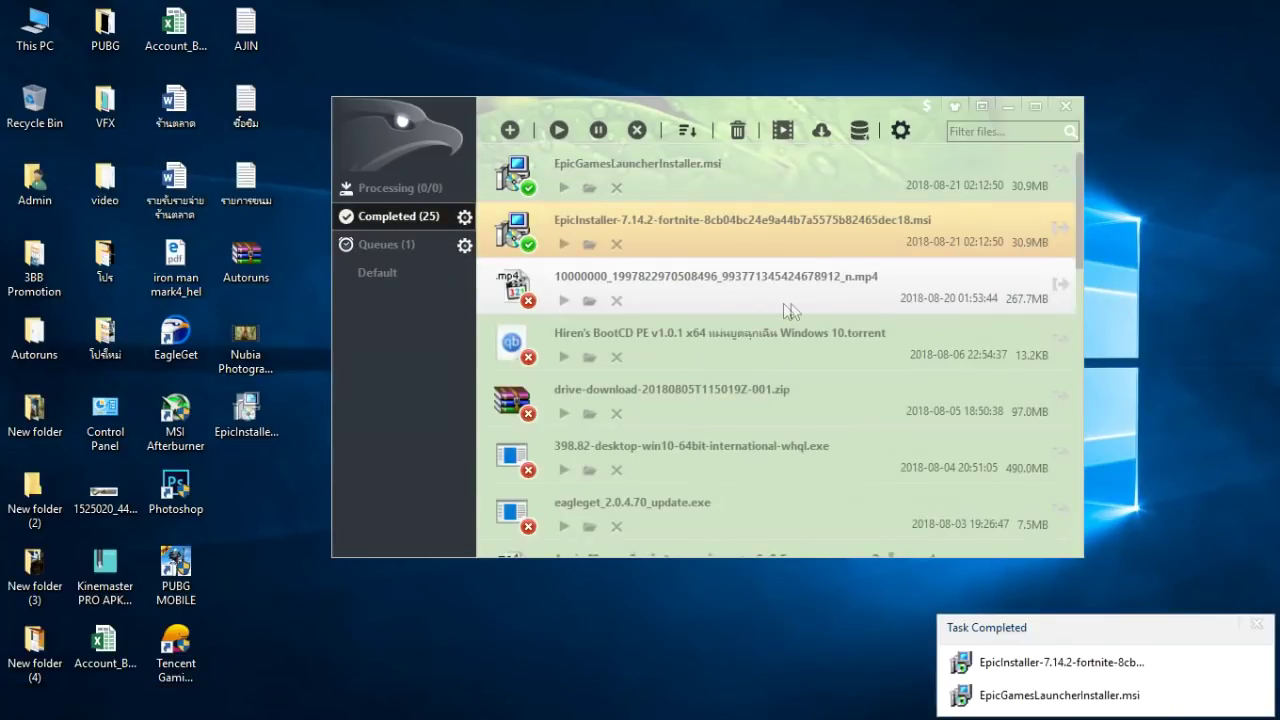
pyautogui.click(1203, 695)
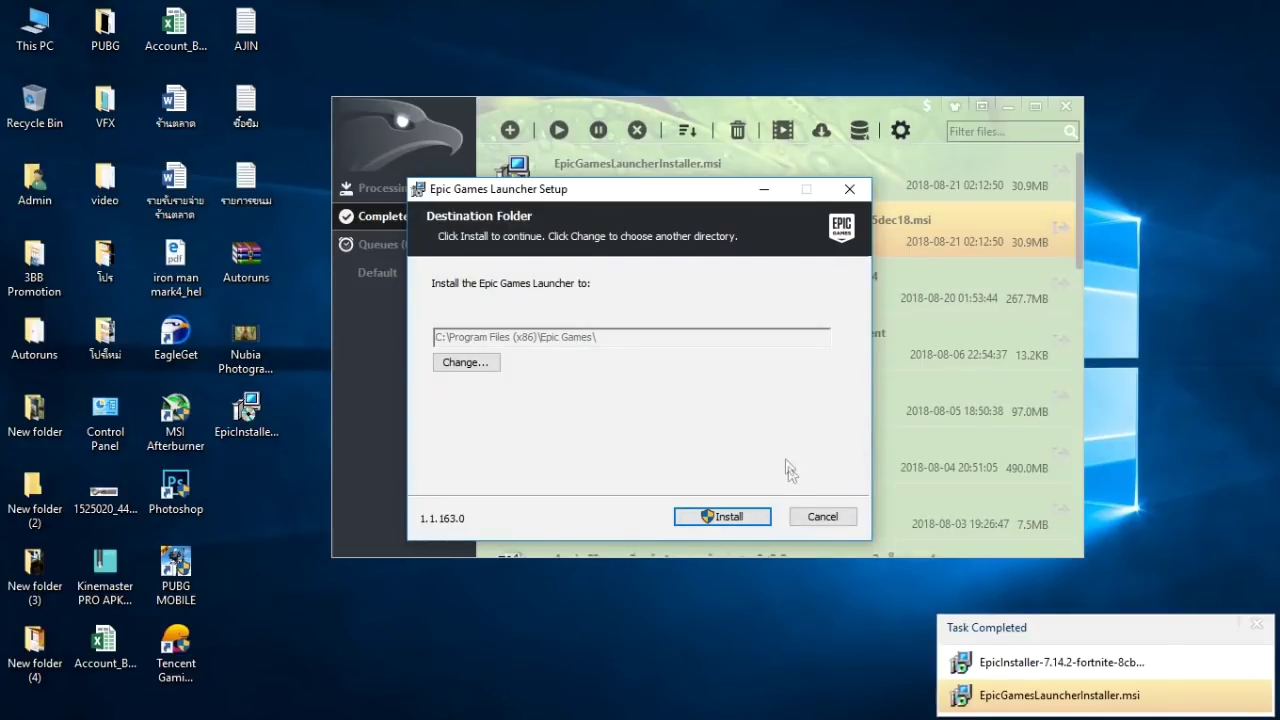
pyautogui.click(1006, 108)
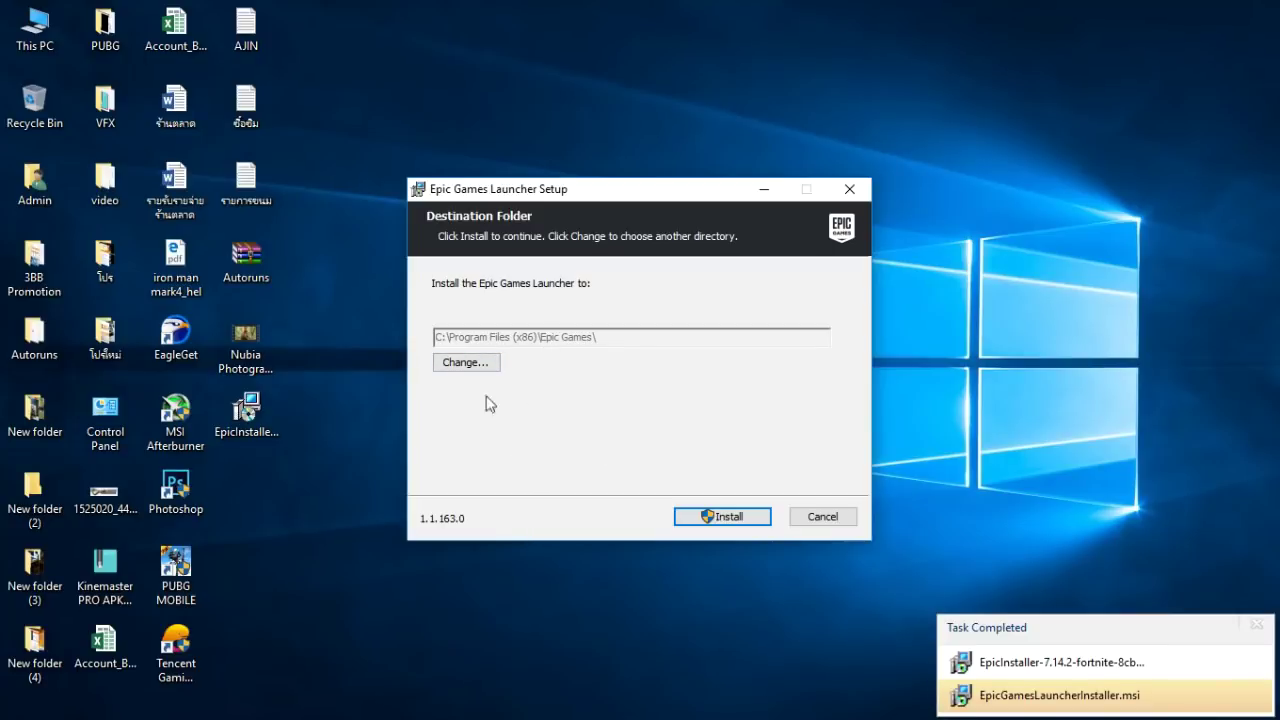
# - Create a new folder in the root of New Volume (D:)
pyautogui.doubleClick(36, 35)
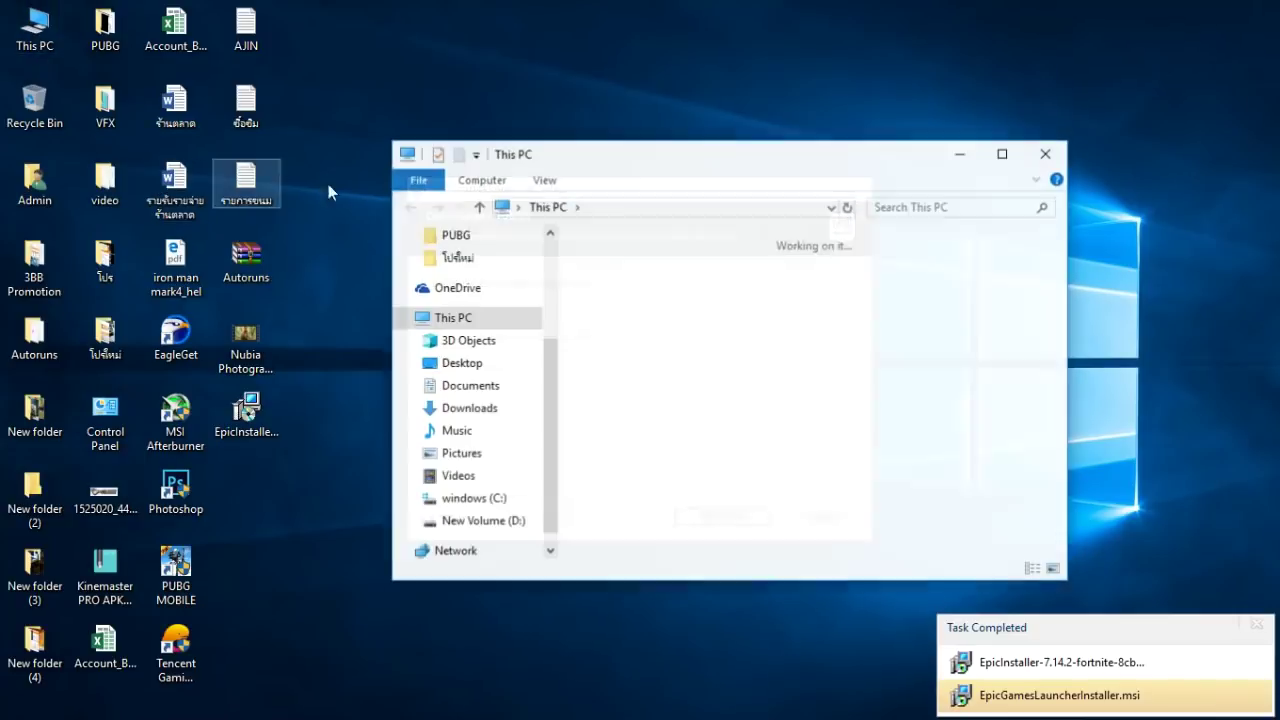
pyautogui.doubleClick(942, 529)
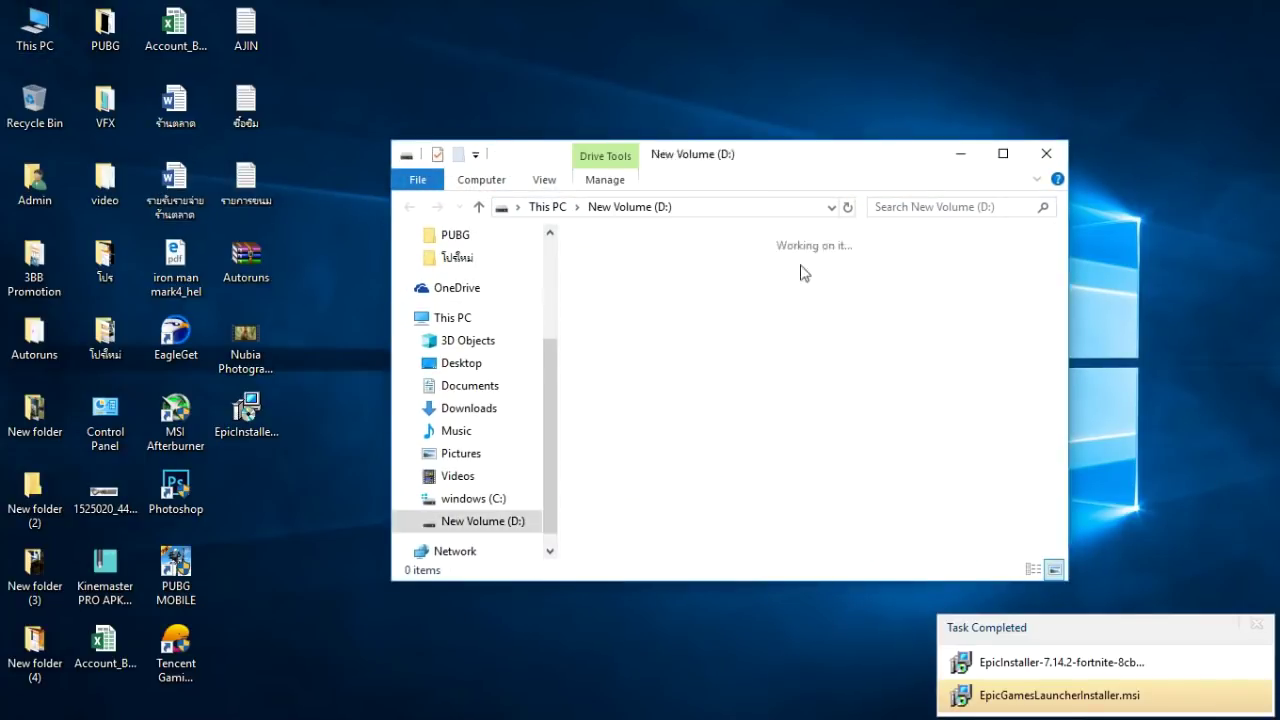
pyautogui.moveTo(806, 163); pyautogui.dragTo(996, 59)
pyautogui.scroll(-2, 1043, 337)
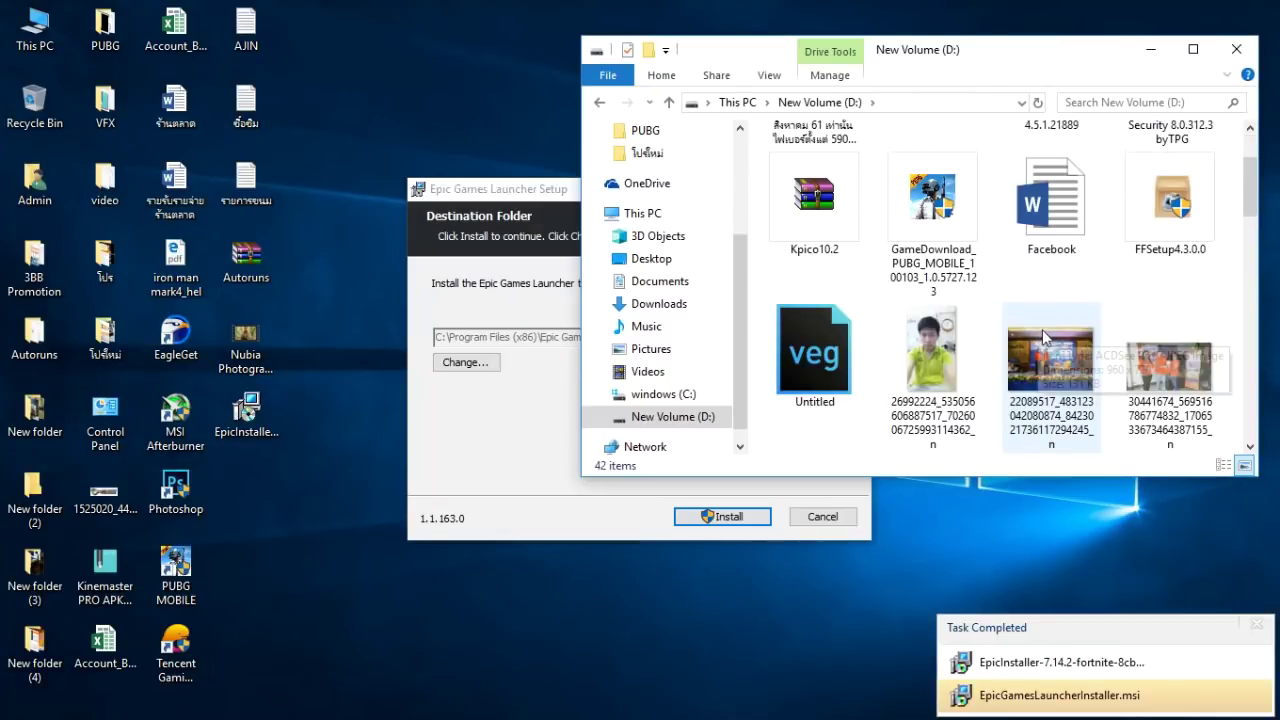
pyautogui.scroll(2, 1050, 320)
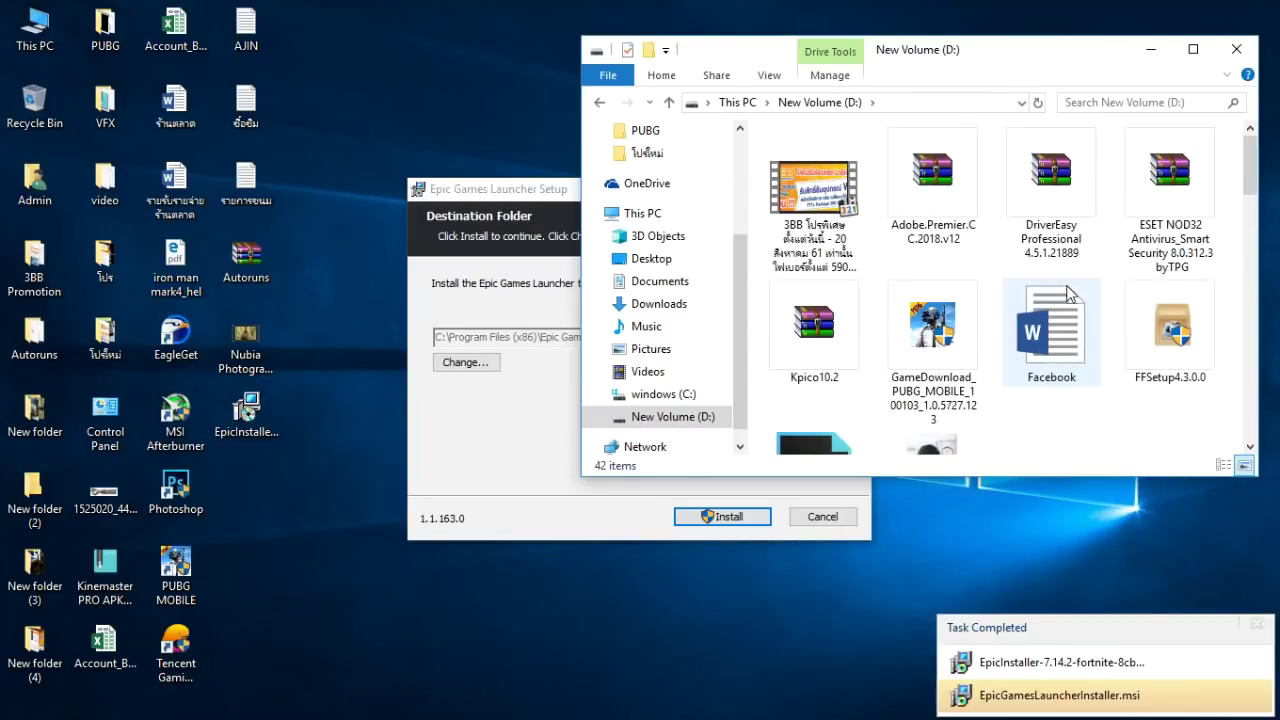
pyautogui.rightClick(1133, 410)
pyautogui.moveTo(1150, 635)
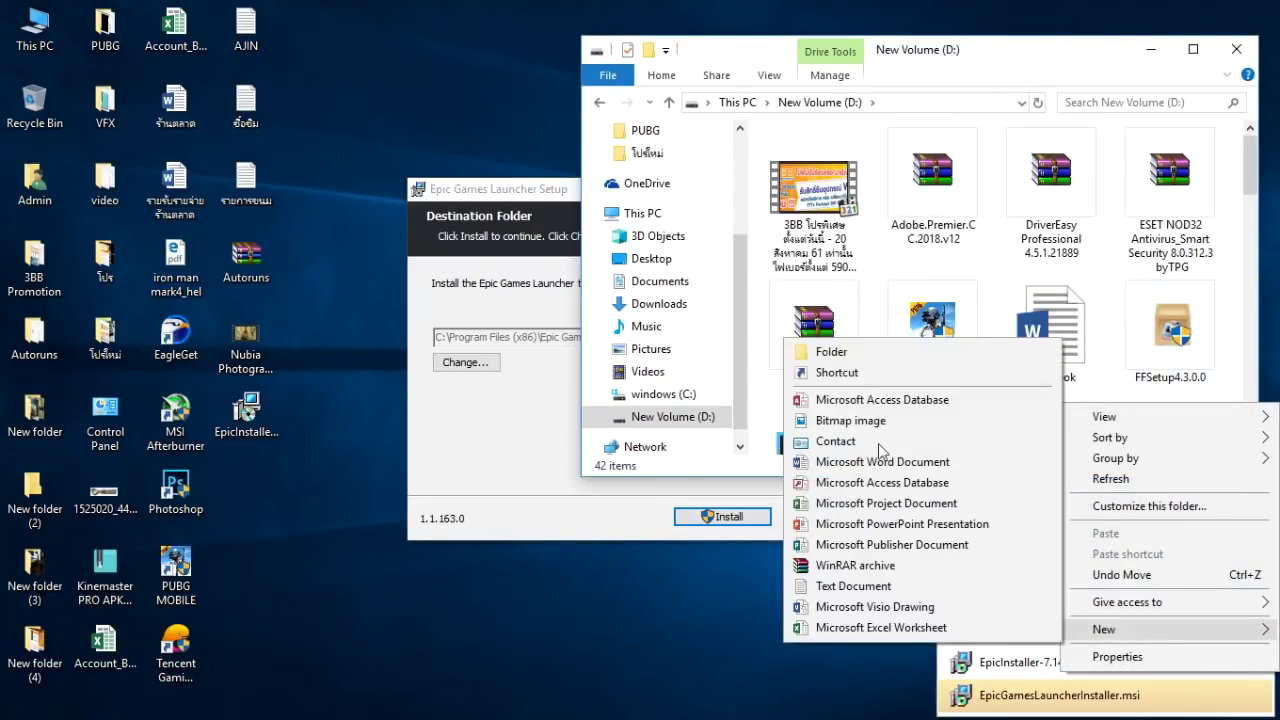
pyautogui.click(831, 351)
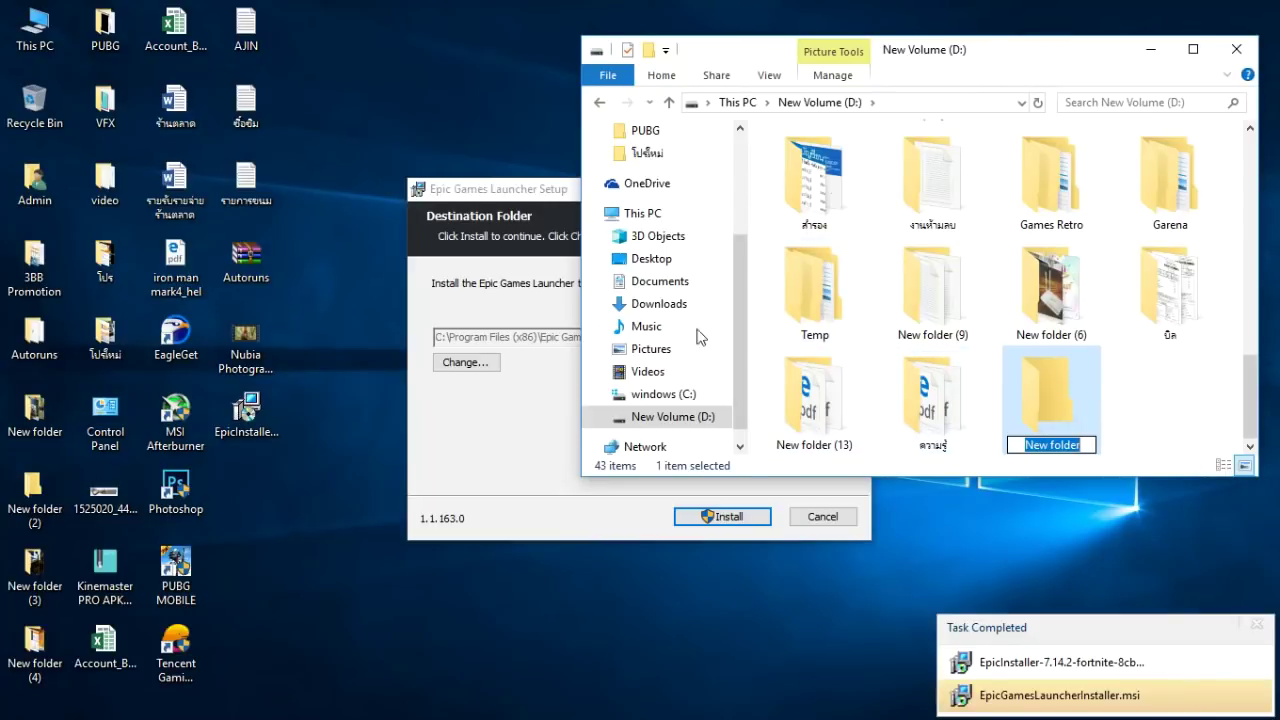
# - Rename the new folder on New Volume (D:) as epic
pyautogui.click(540, 205)
pyautogui.moveTo(669, 197); pyautogui.dragTo(767, 142)
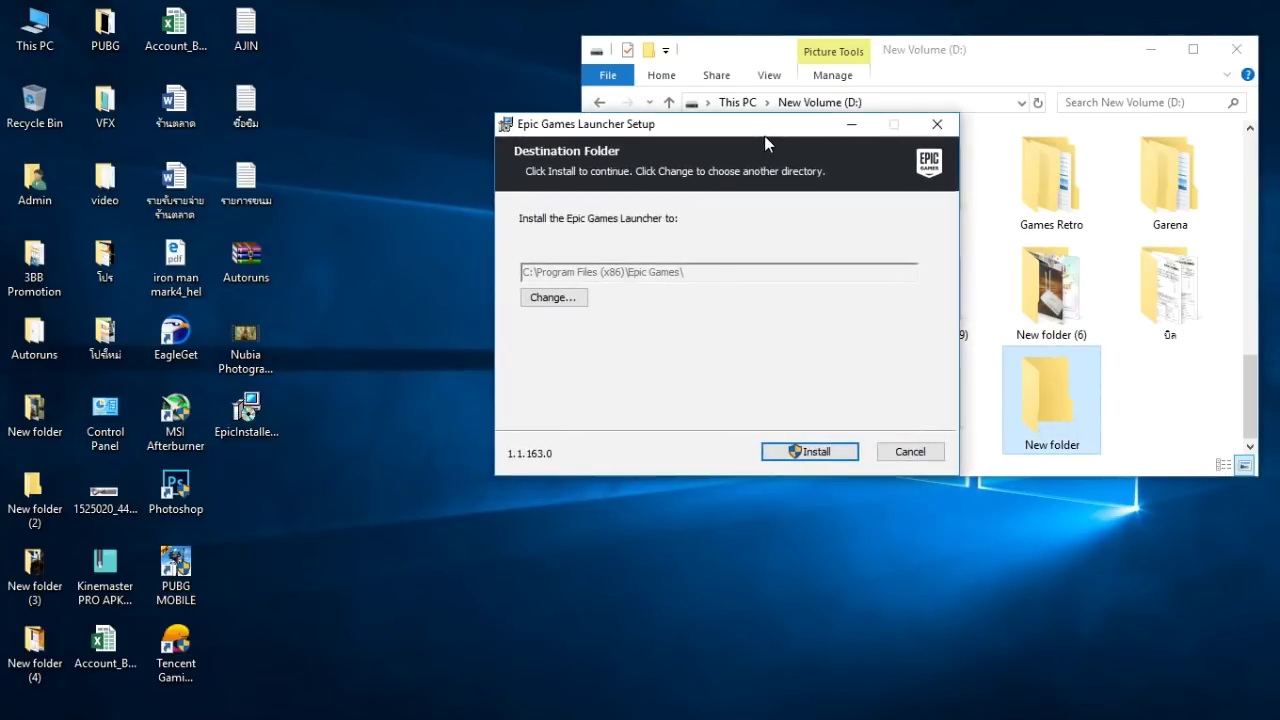
pyautogui.click(1020, 413)
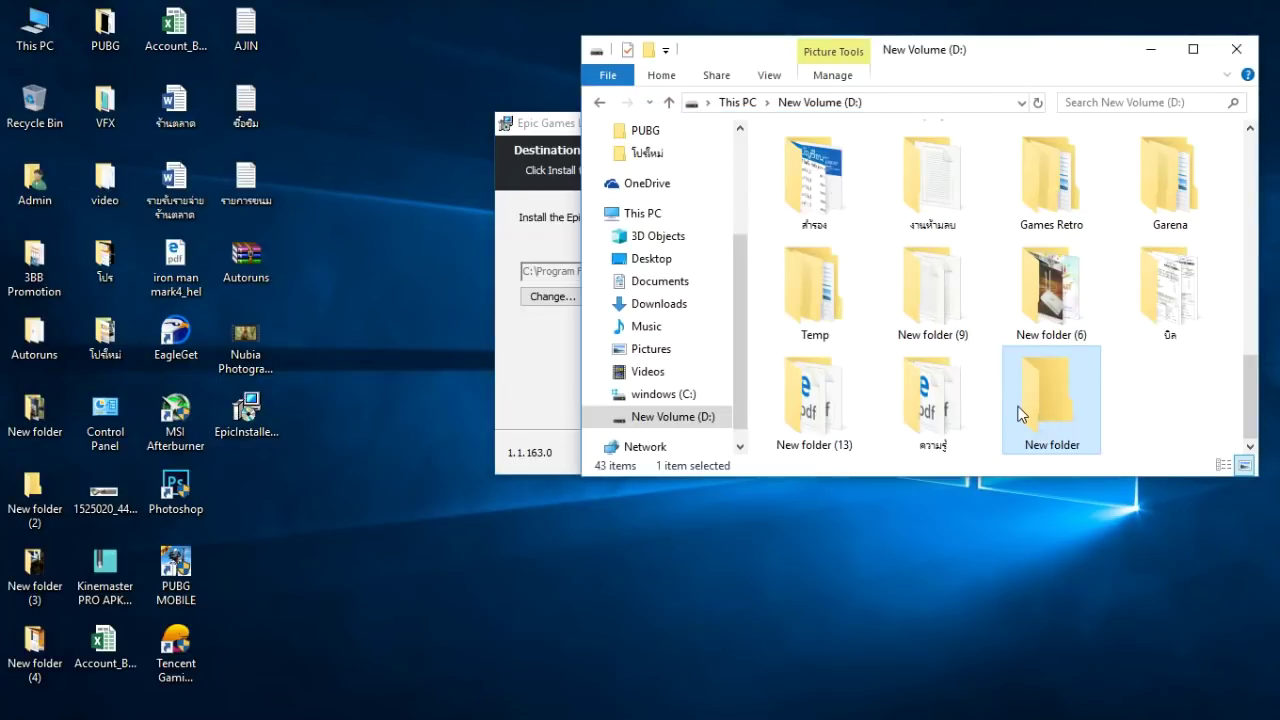
pyautogui.press('F2')
pyautogui.write('epic')
pyautogui.press('Return')
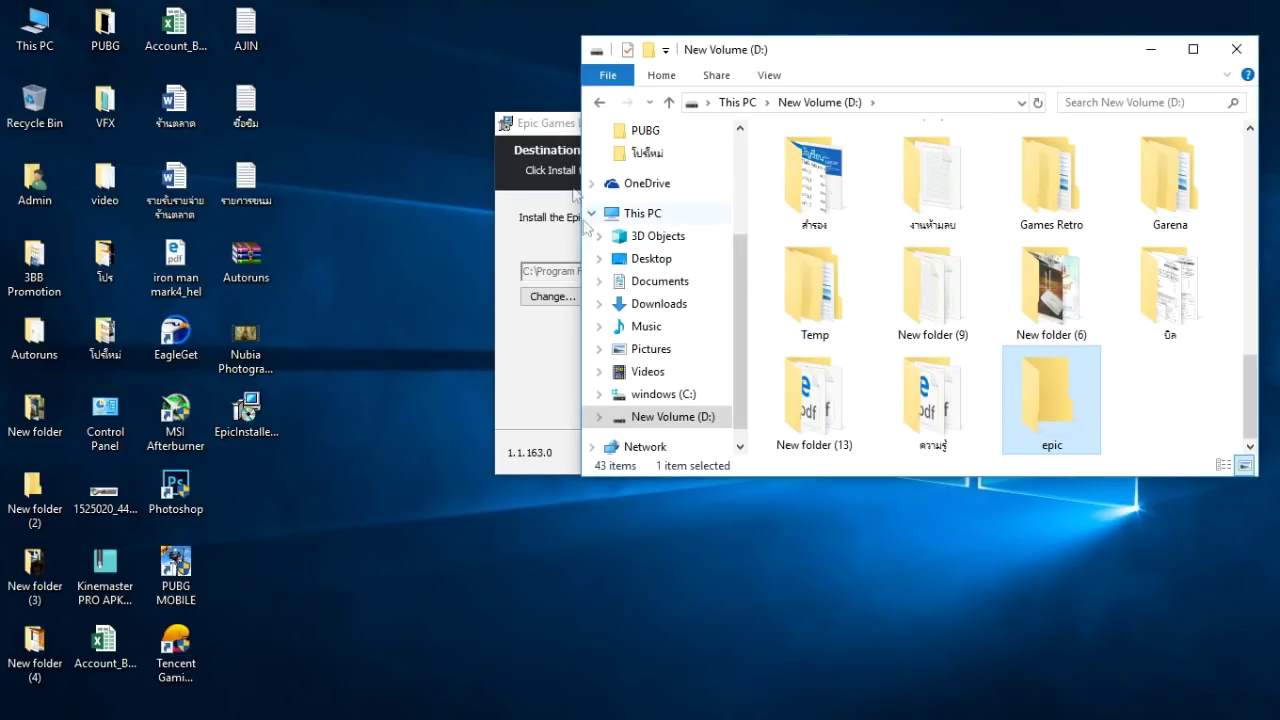
# - Change the Epic Games Launcher's destination folder to the epic folder on New Volume (D:)
pyautogui.click(530, 200)
pyautogui.click(1150, 48)
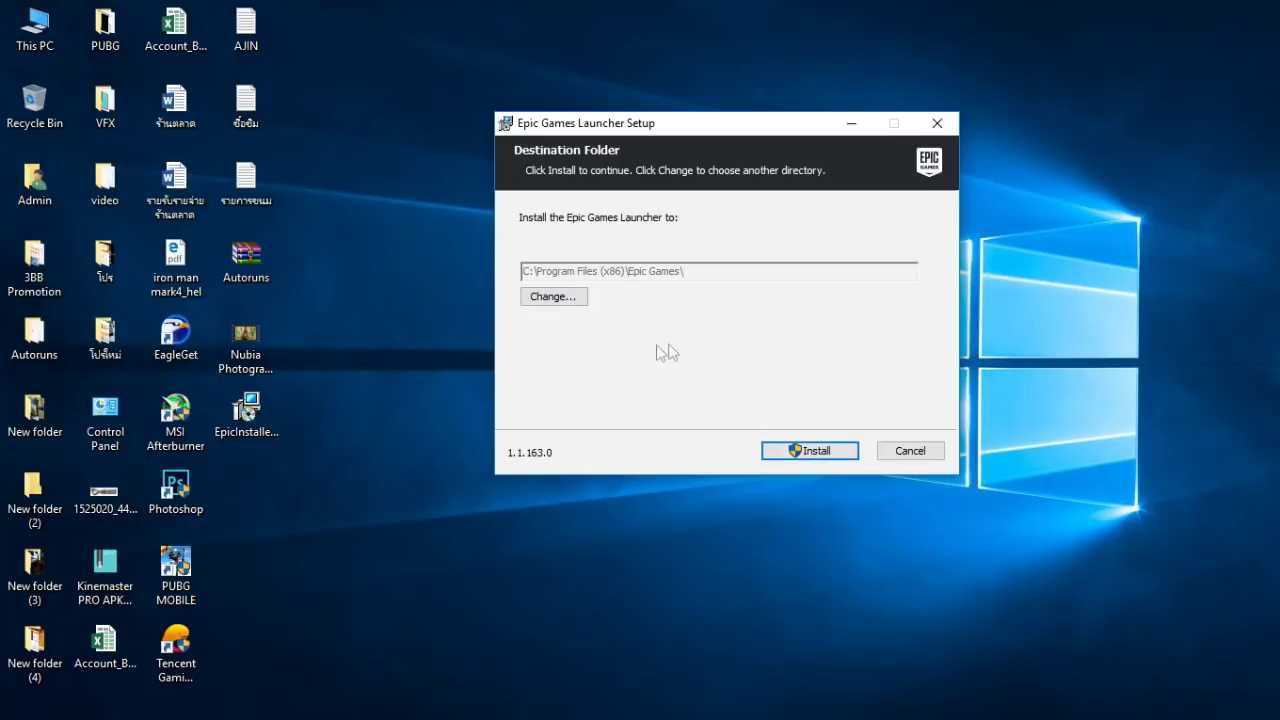
pyautogui.click(555, 297)
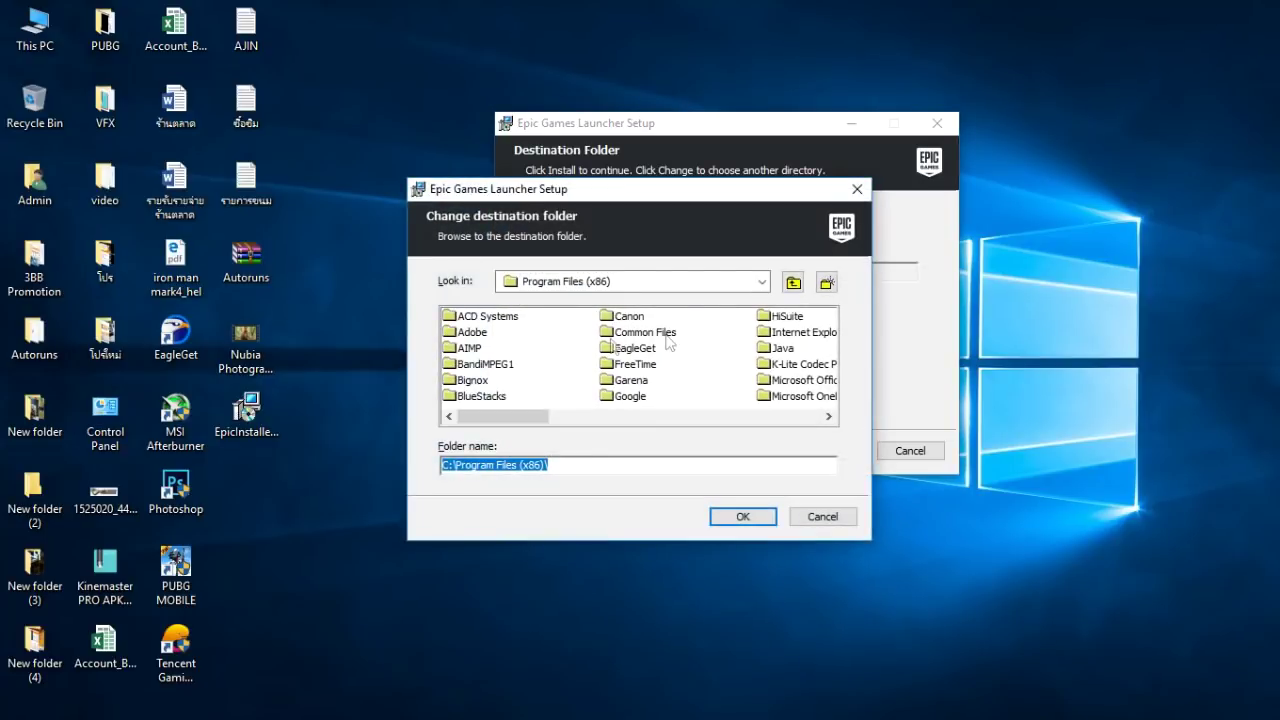
pyautogui.click(761, 284)
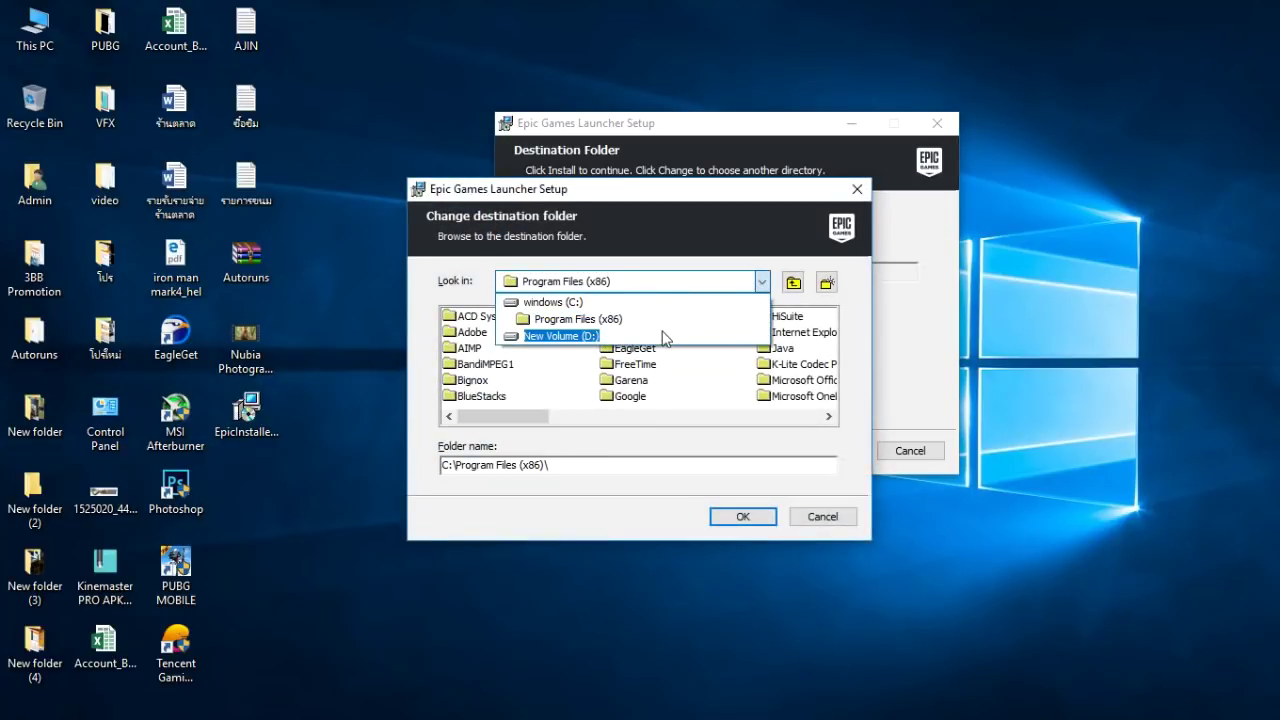
pyautogui.click(540, 336)
pyautogui.click(466, 364)
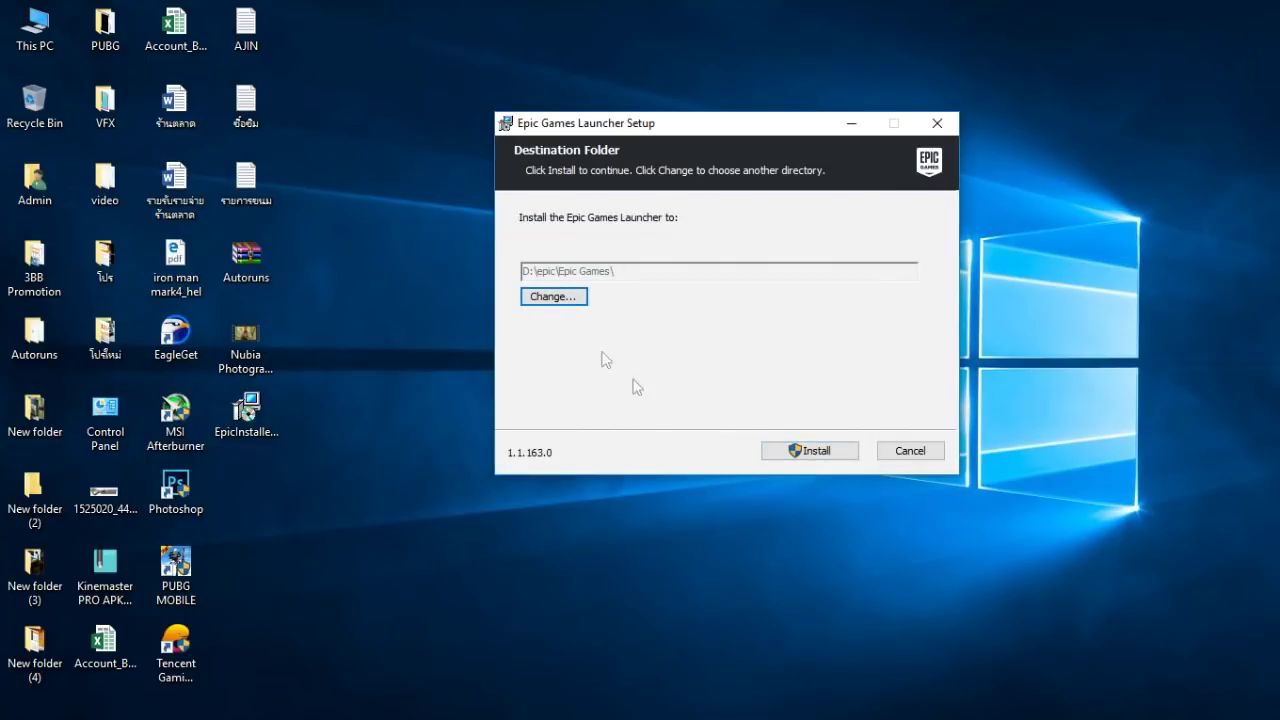
# - Install the Epic Games Launcher and approve the system's permission prompt
pyautogui.click(813, 452)
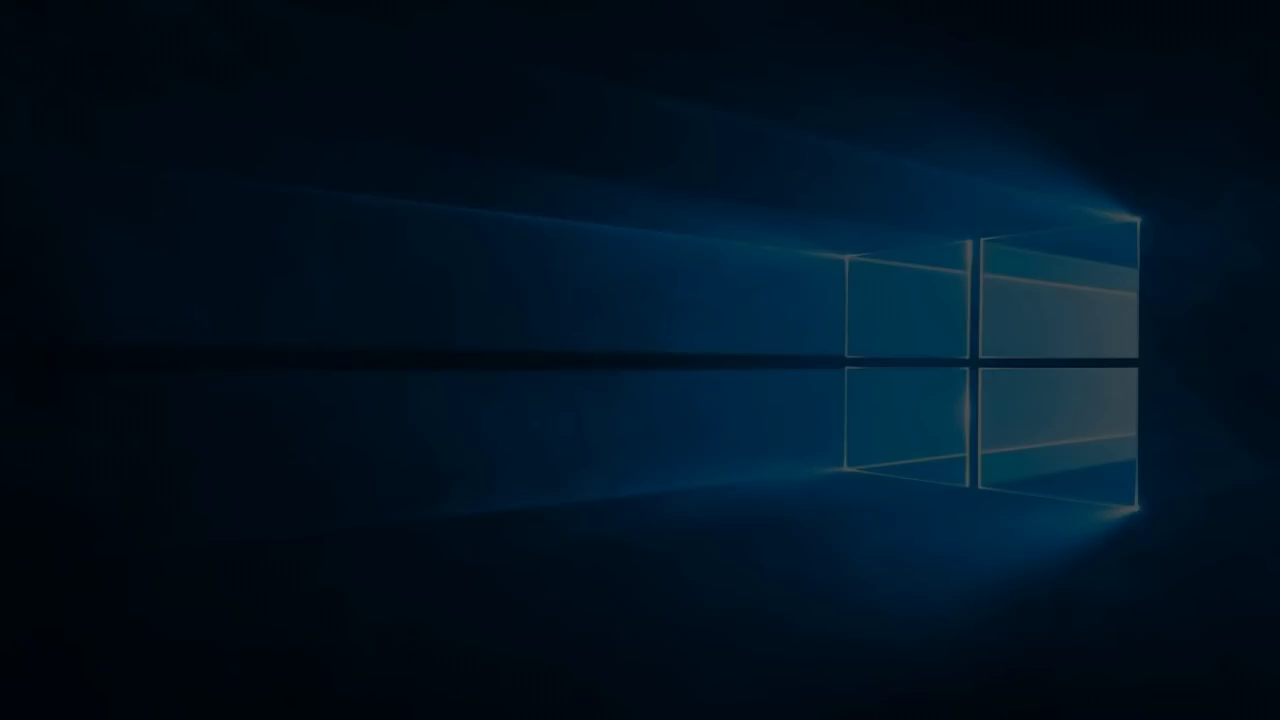
pyautogui.click(627, 448)
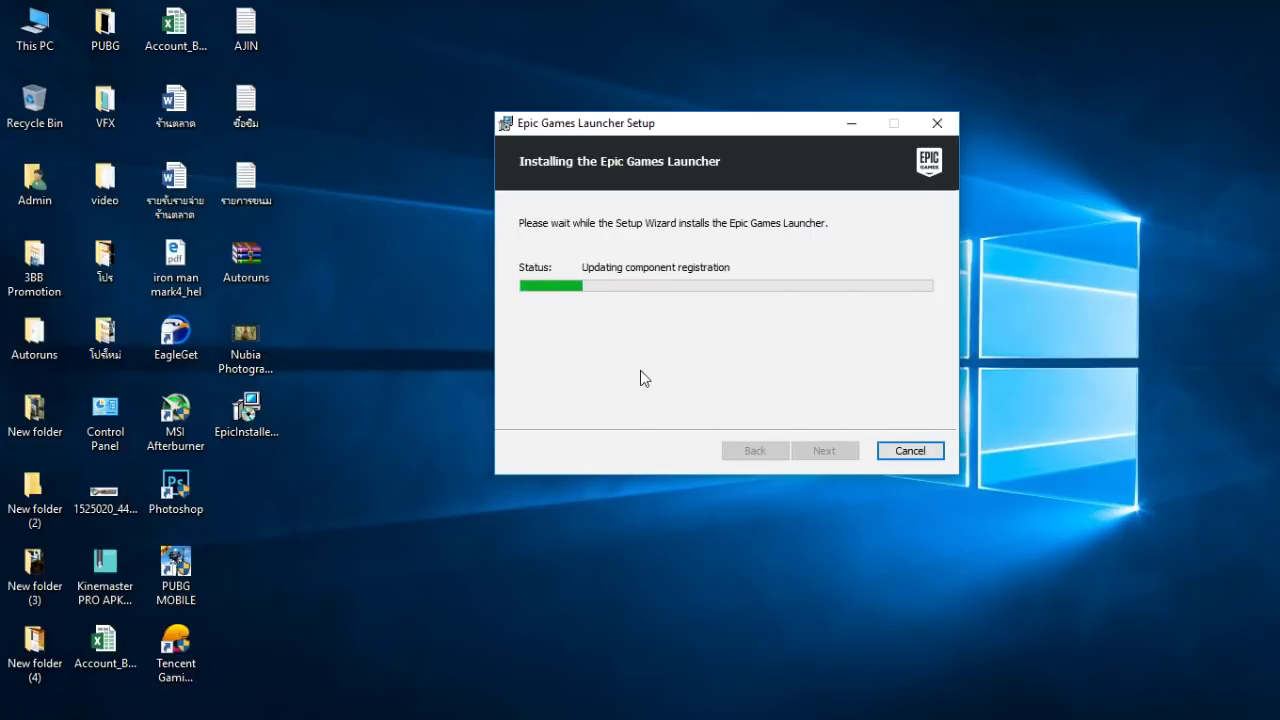
pyautogui.moveTo(790, 129); pyautogui.dragTo(714, 149)
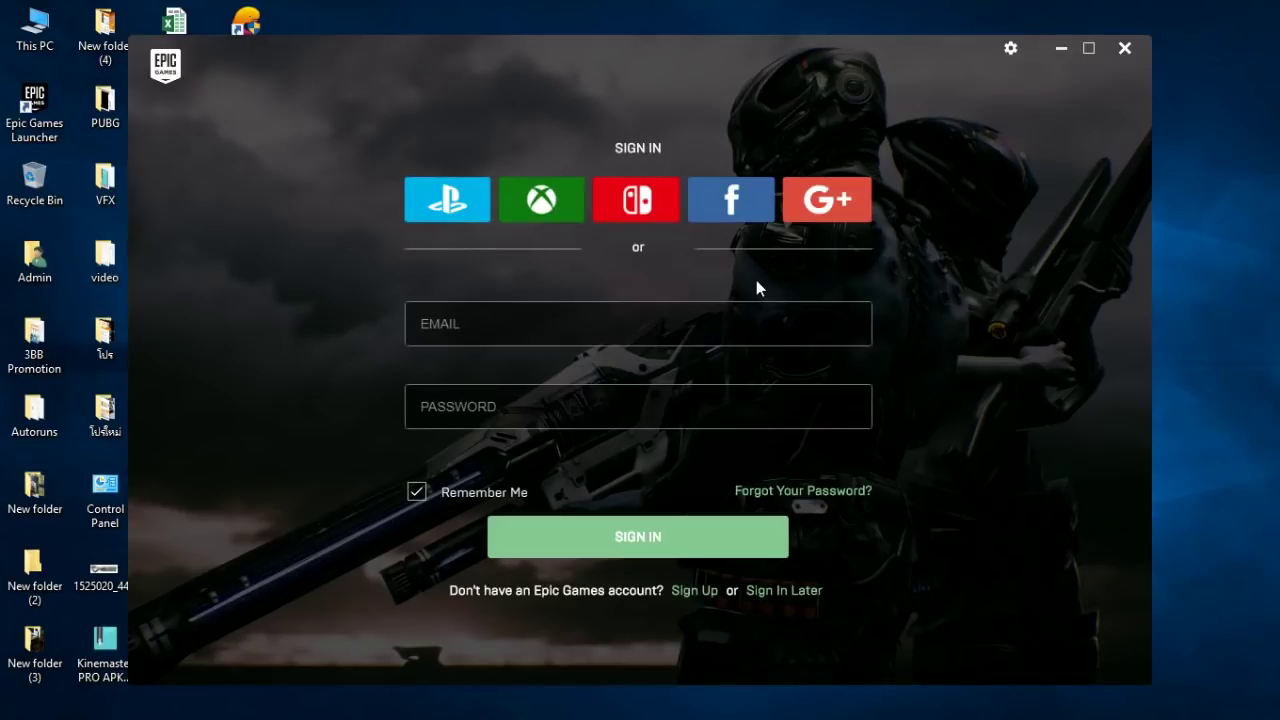
# - Sign in to the Epic Games Launcher with Facebook, minimize the browser and dismiss the Steam friends suggestion
pyautogui.click(735, 216)
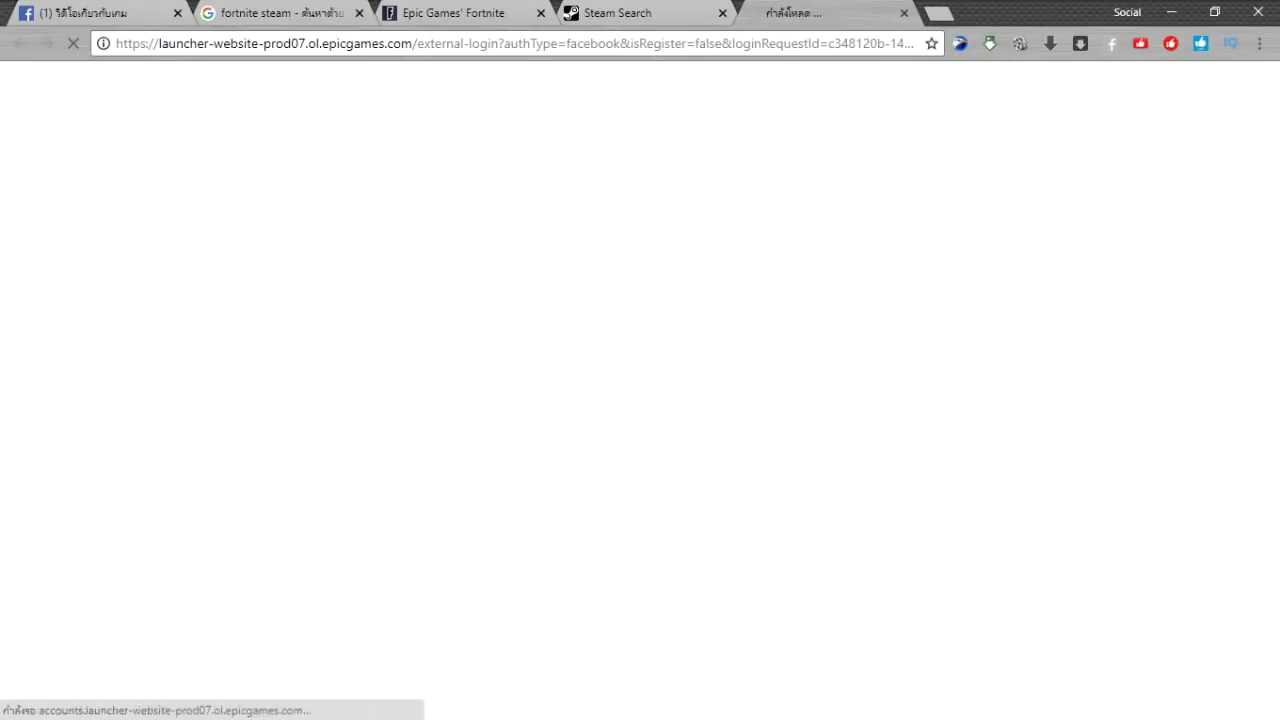
pyautogui.click(483, 712)
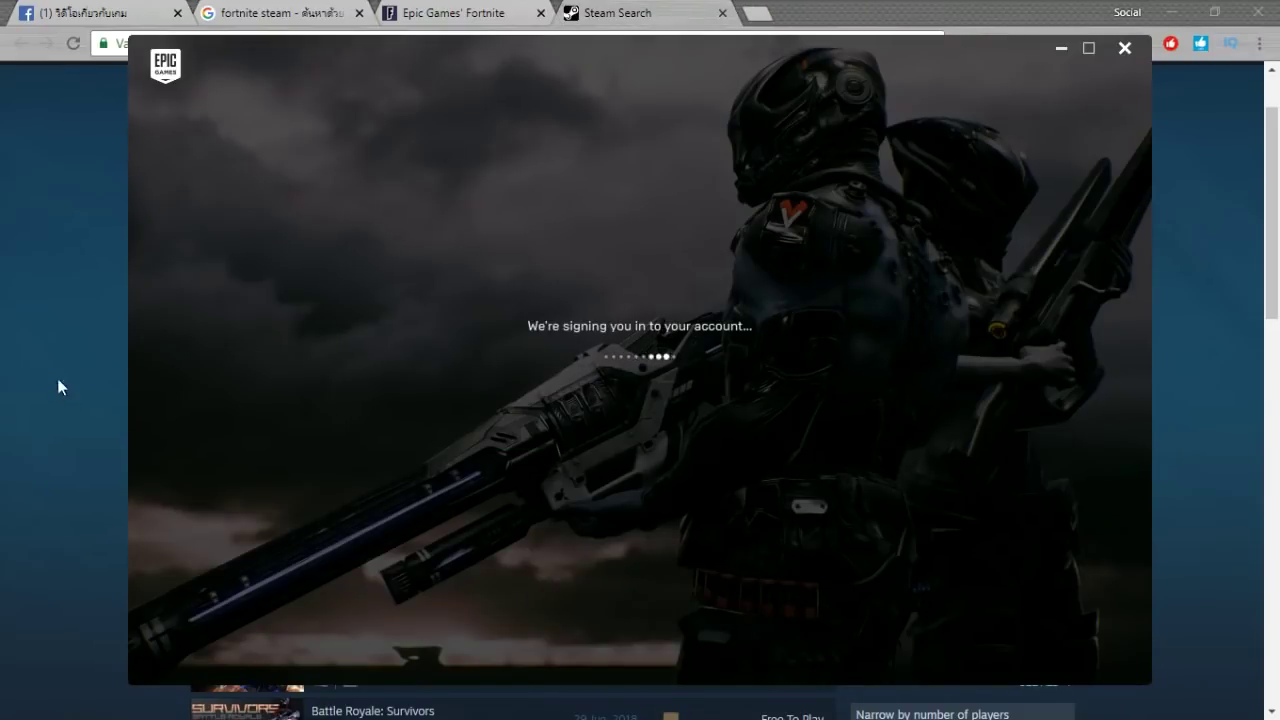
pyautogui.click(1185, 12)
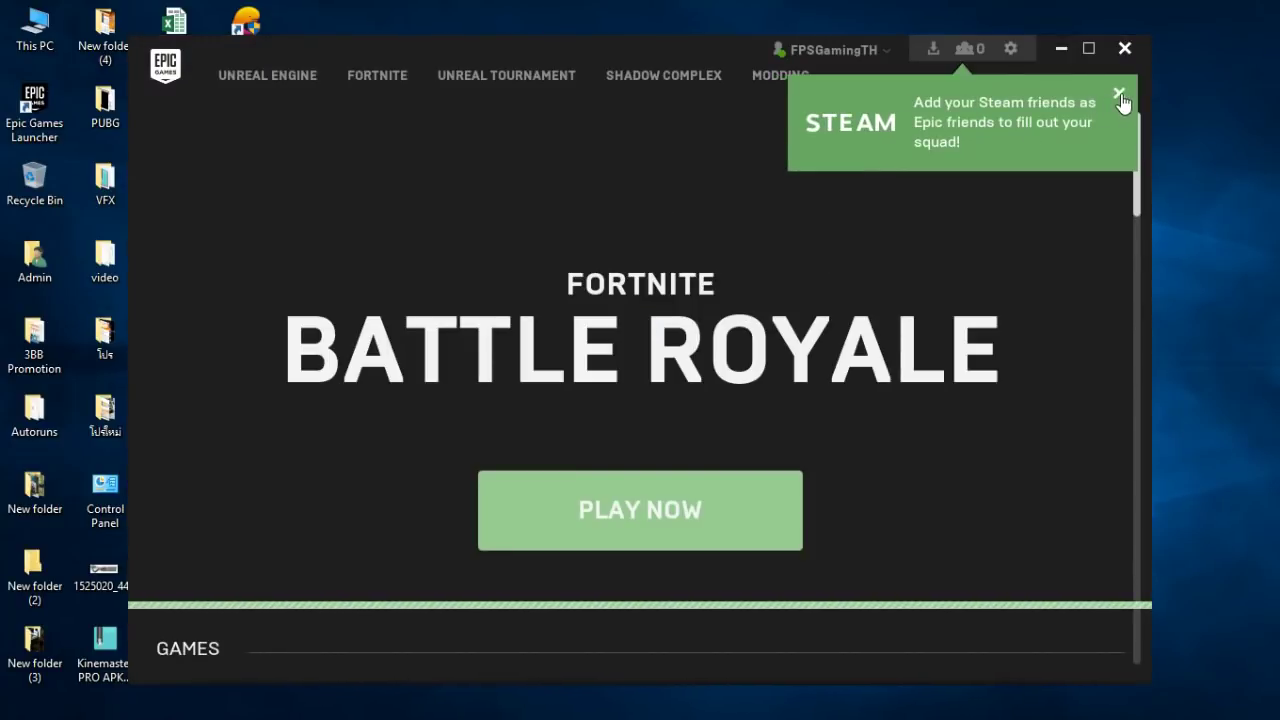
pyautogui.click(1119, 94)
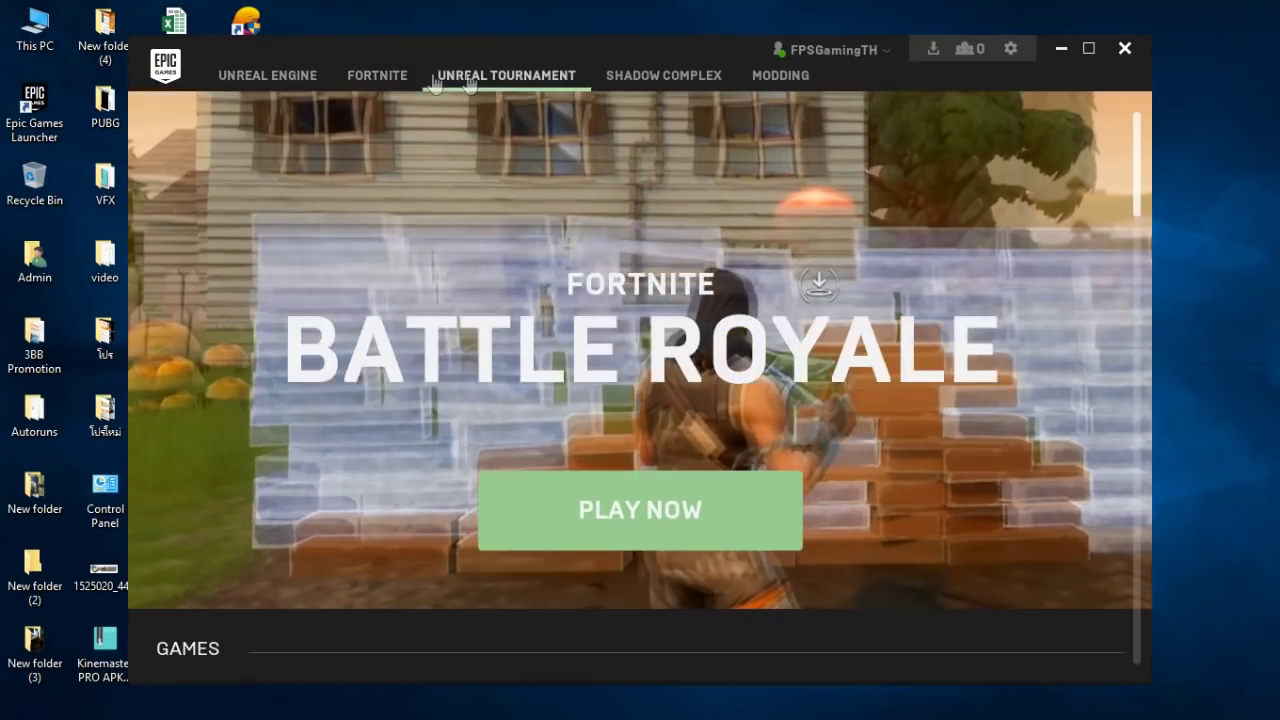
# - Start installing Fortnite and accept its End User License Agreement
pyautogui.click(400, 77)
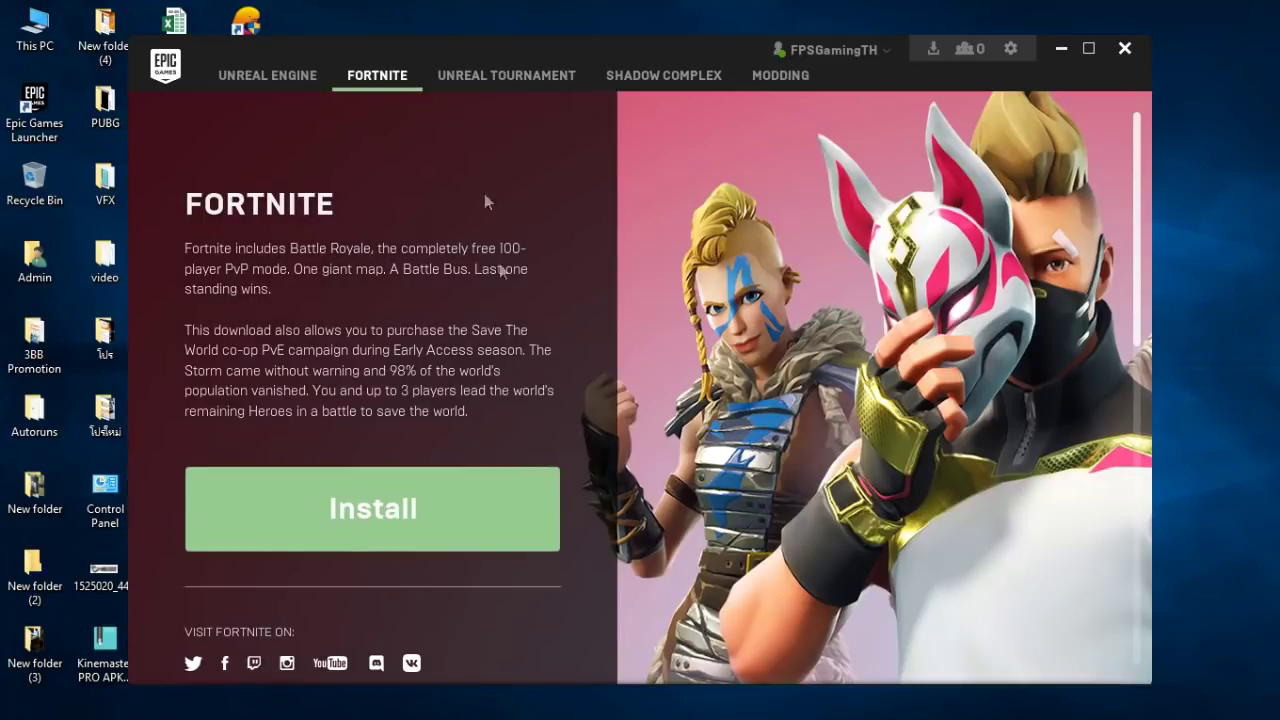
pyautogui.click(344, 507)
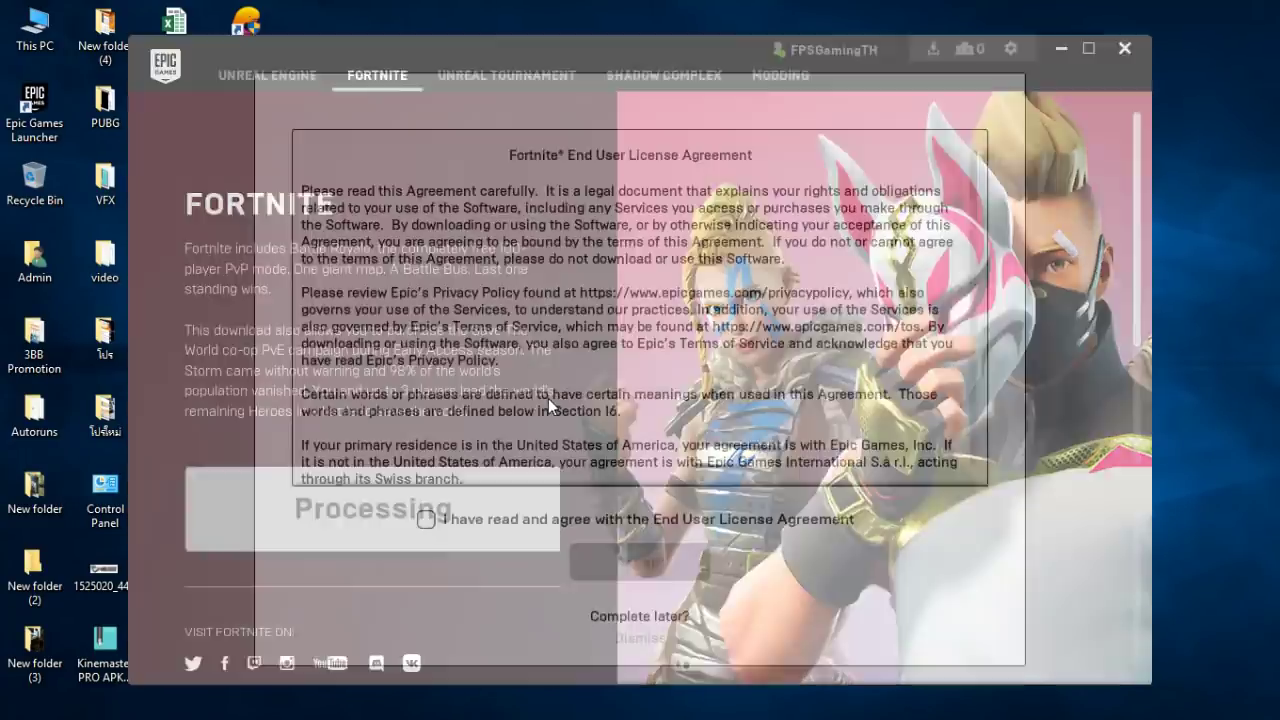
pyautogui.scroll(-20, 728, 352)
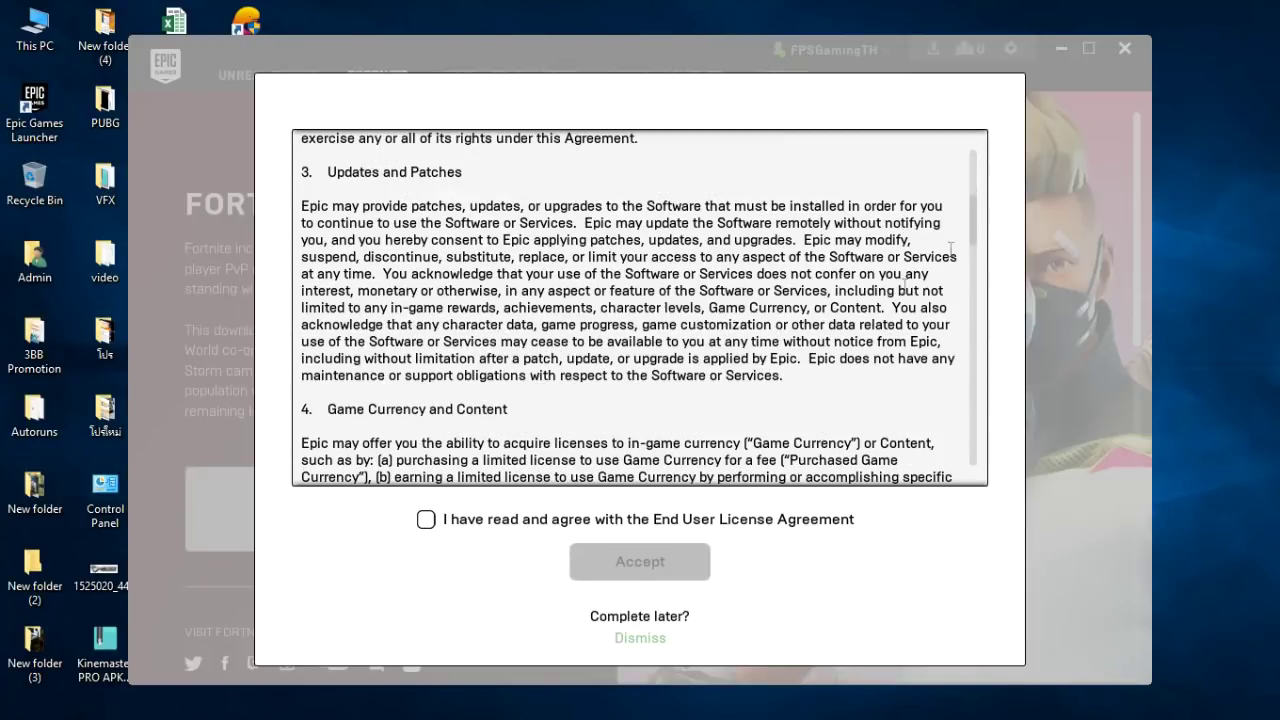
pyautogui.moveTo(980, 220); pyautogui.dragTo(975, 445)
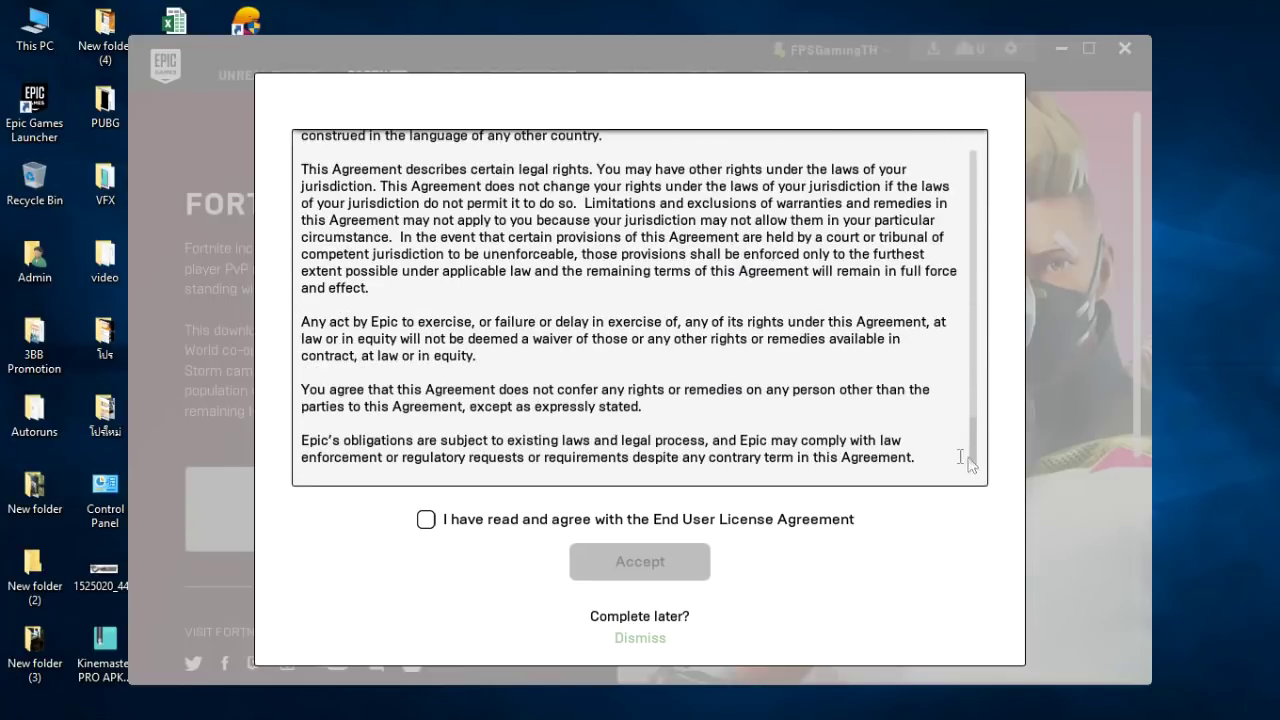
pyautogui.click(427, 520)
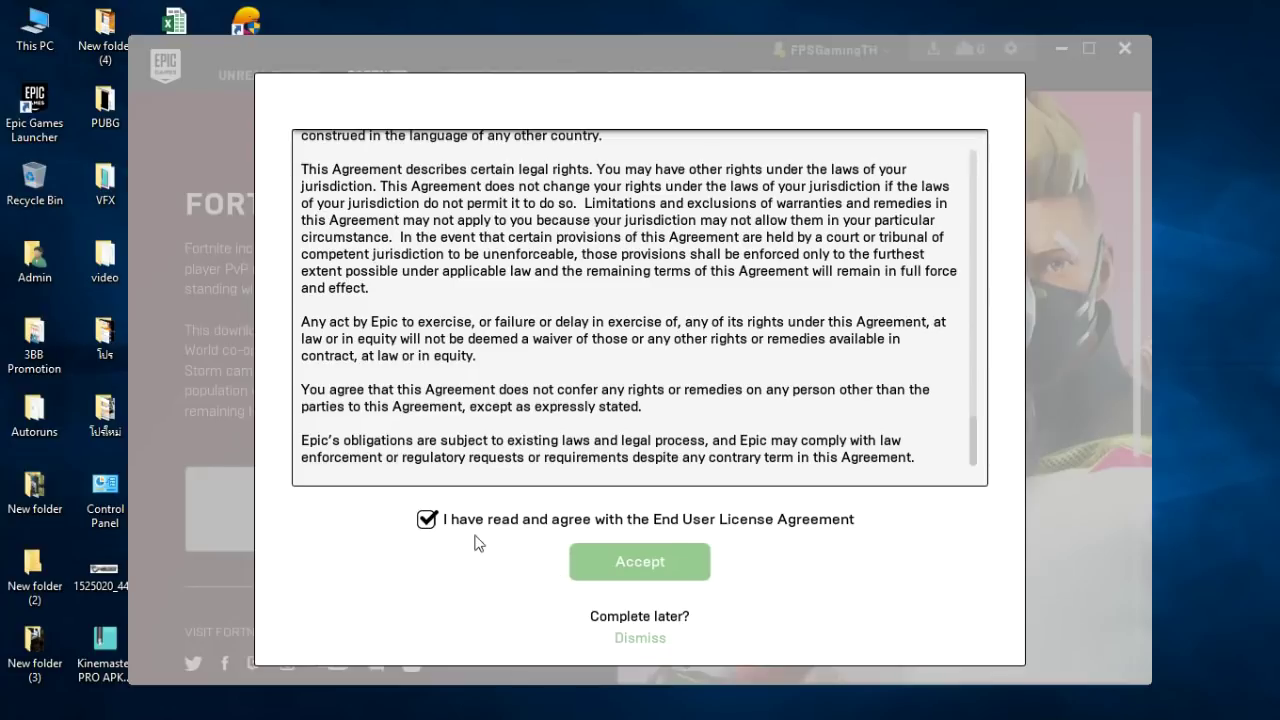
pyautogui.click(636, 575)
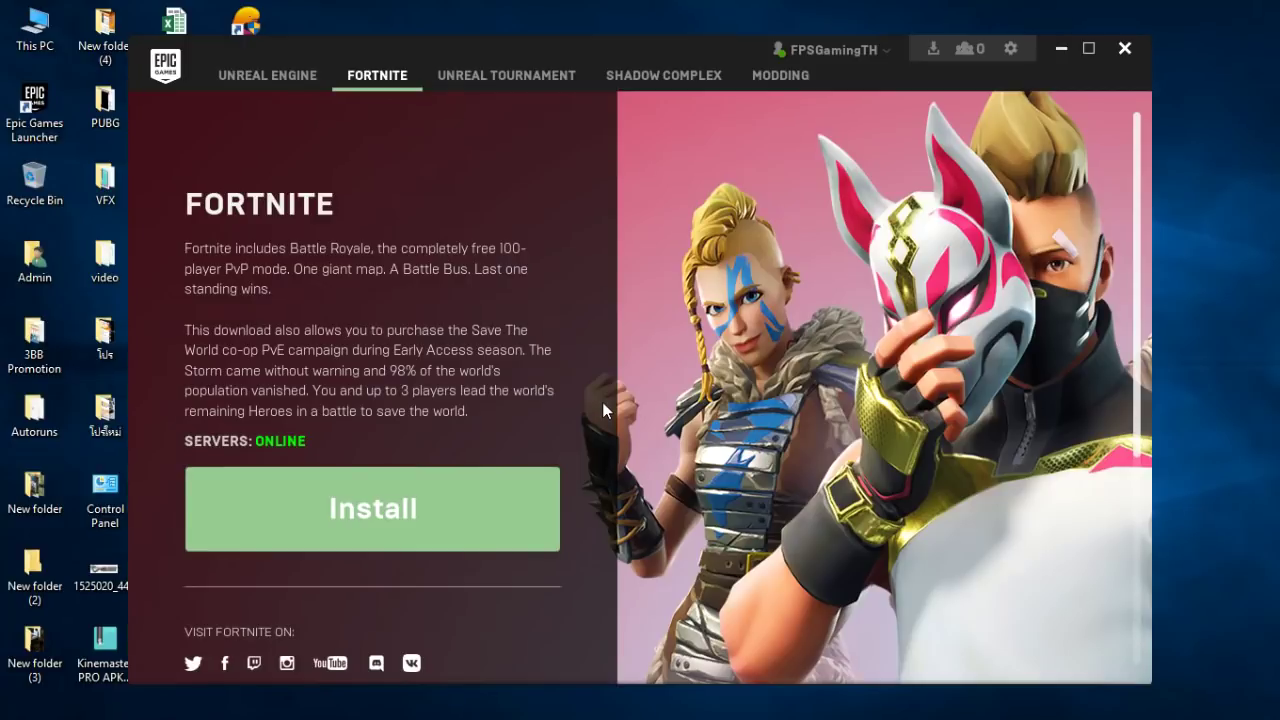
# - Check the launcher's download tasks and start the Fortnite installation again to reach its install location options
pyautogui.click(933, 52)
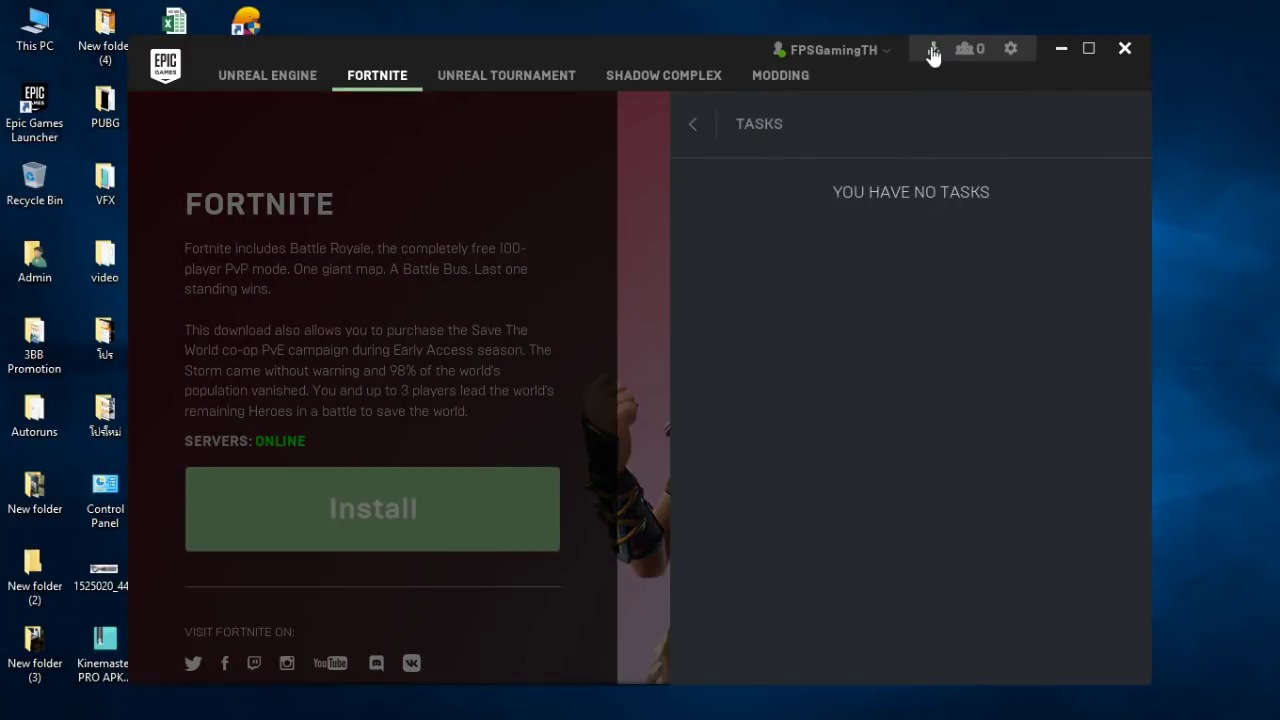
pyautogui.click(933, 53)
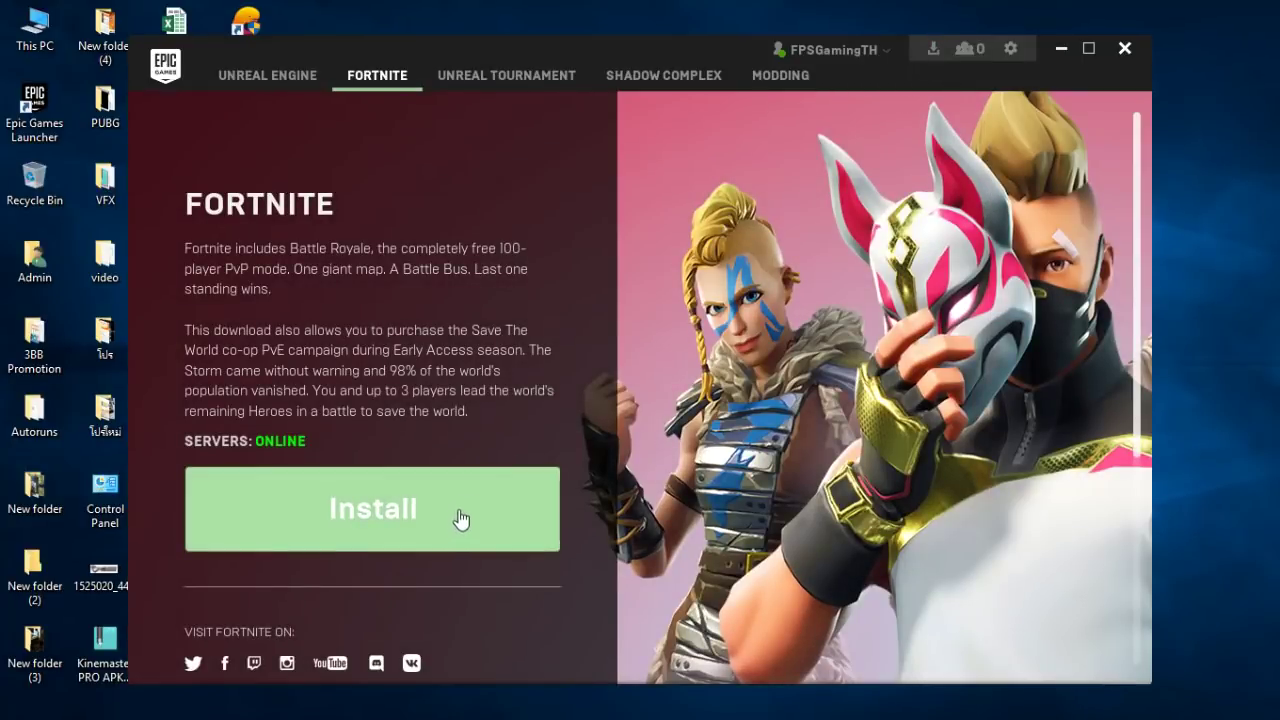
pyautogui.scroll(-1, 465, 515)
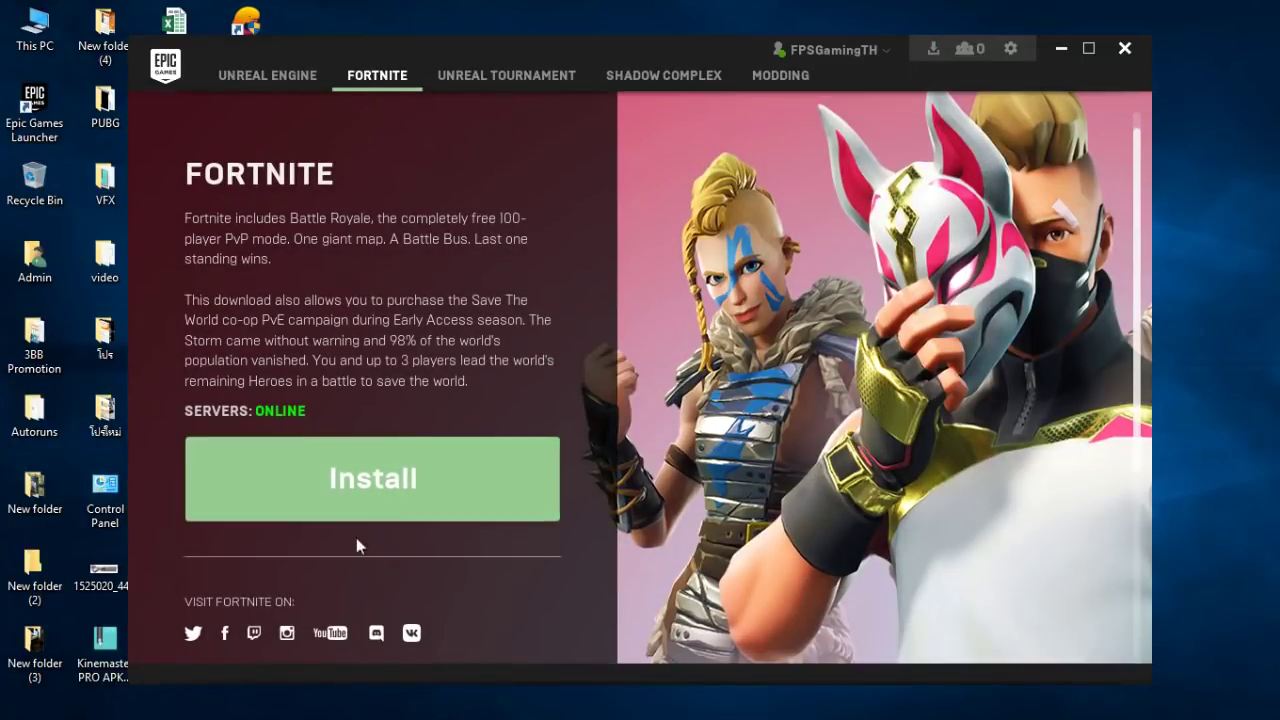
pyautogui.click(400, 506)
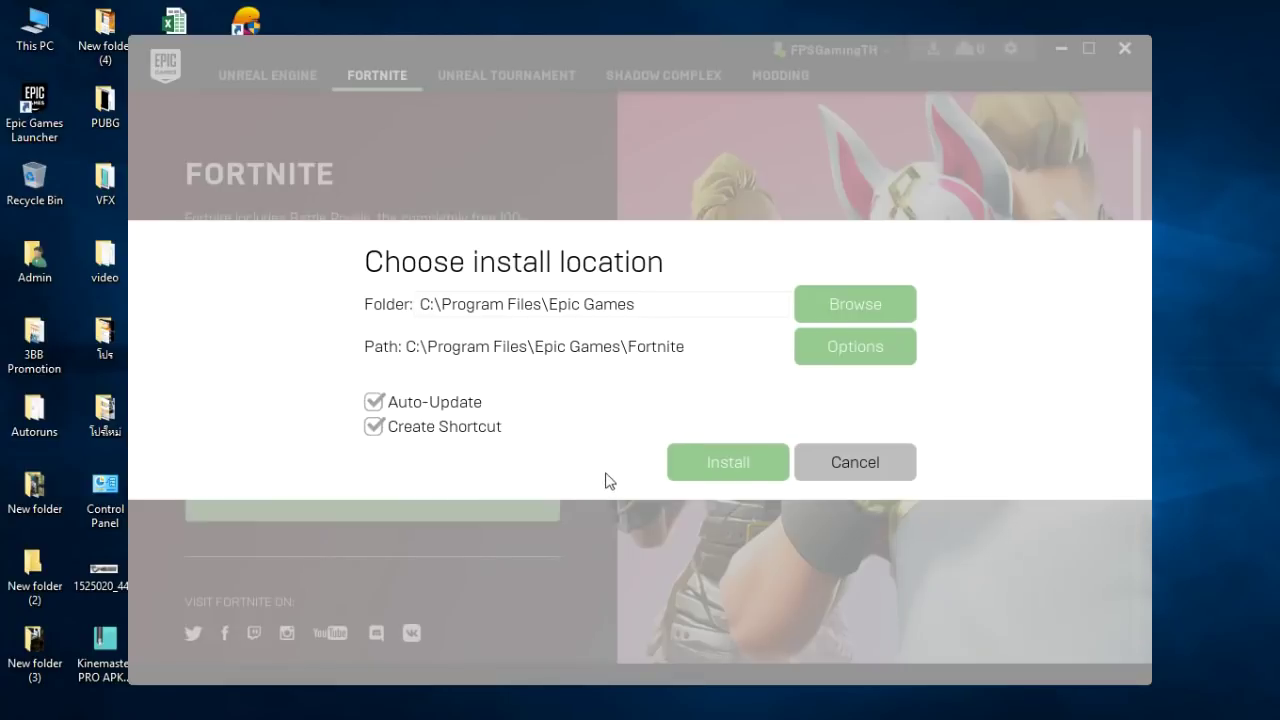
# - Change Fortnite's install folder to the epic folder on New Volume (D:)
pyautogui.click(731, 470)
pyautogui.click(831, 310)
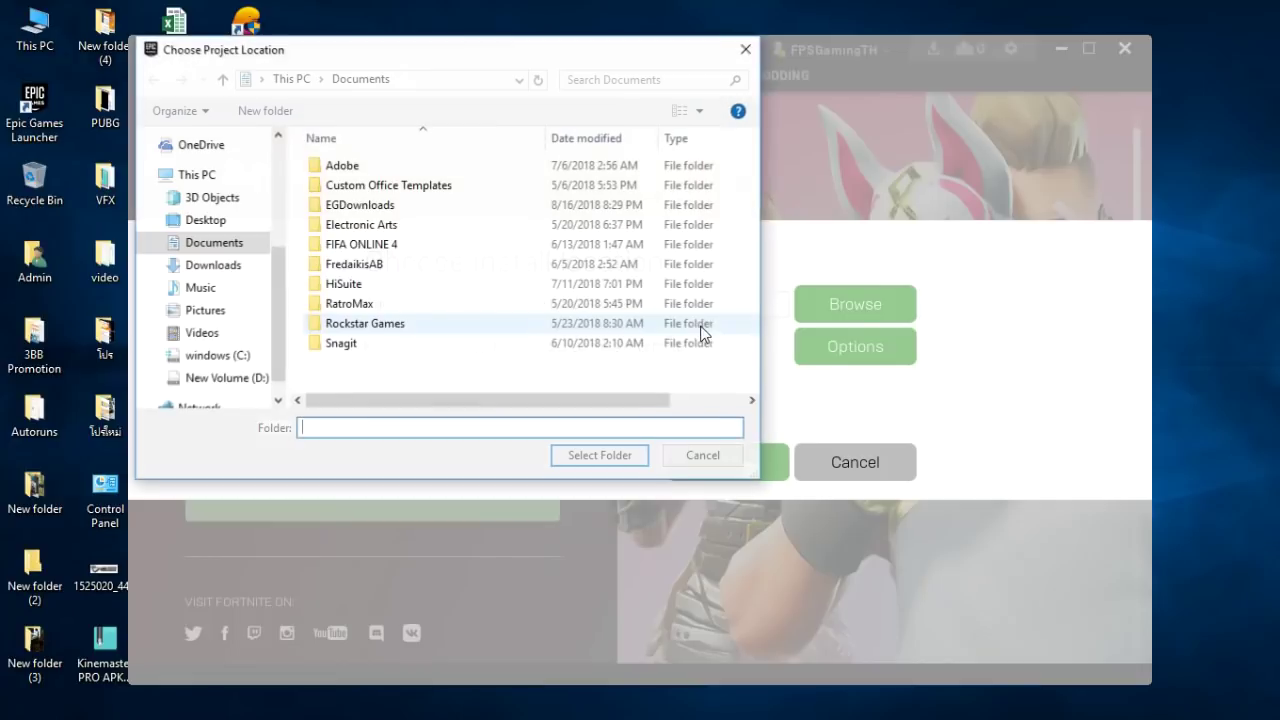
pyautogui.click(256, 378)
pyautogui.scroll(-1, 521, 327)
pyautogui.scroll(1, 600, 260)
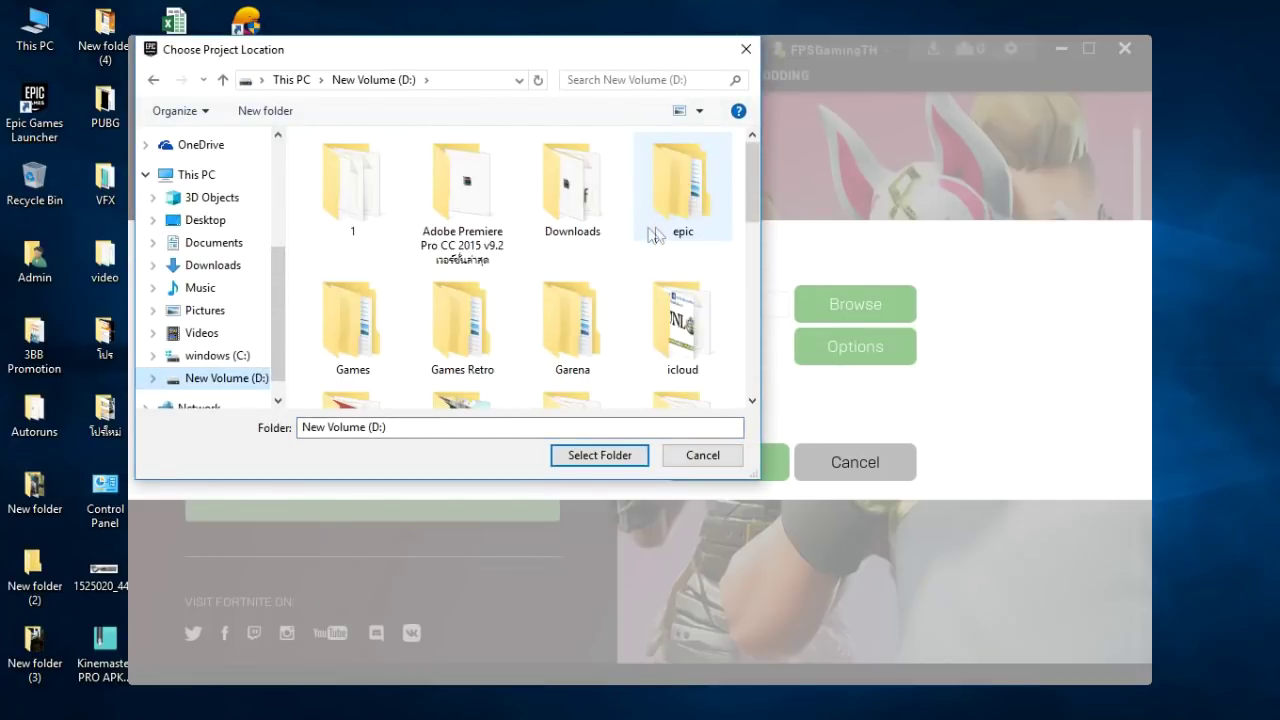
pyautogui.click(686, 209)
pyautogui.click(622, 456)
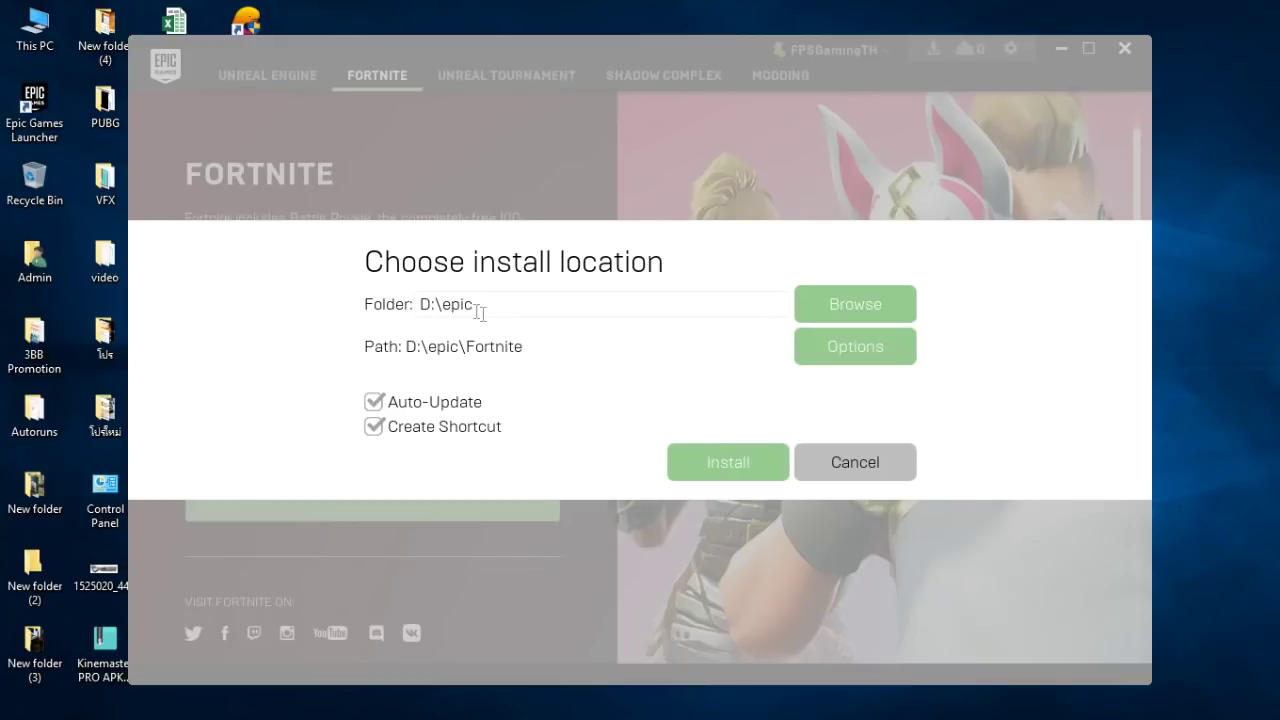
pyautogui.doubleClick(443, 300)
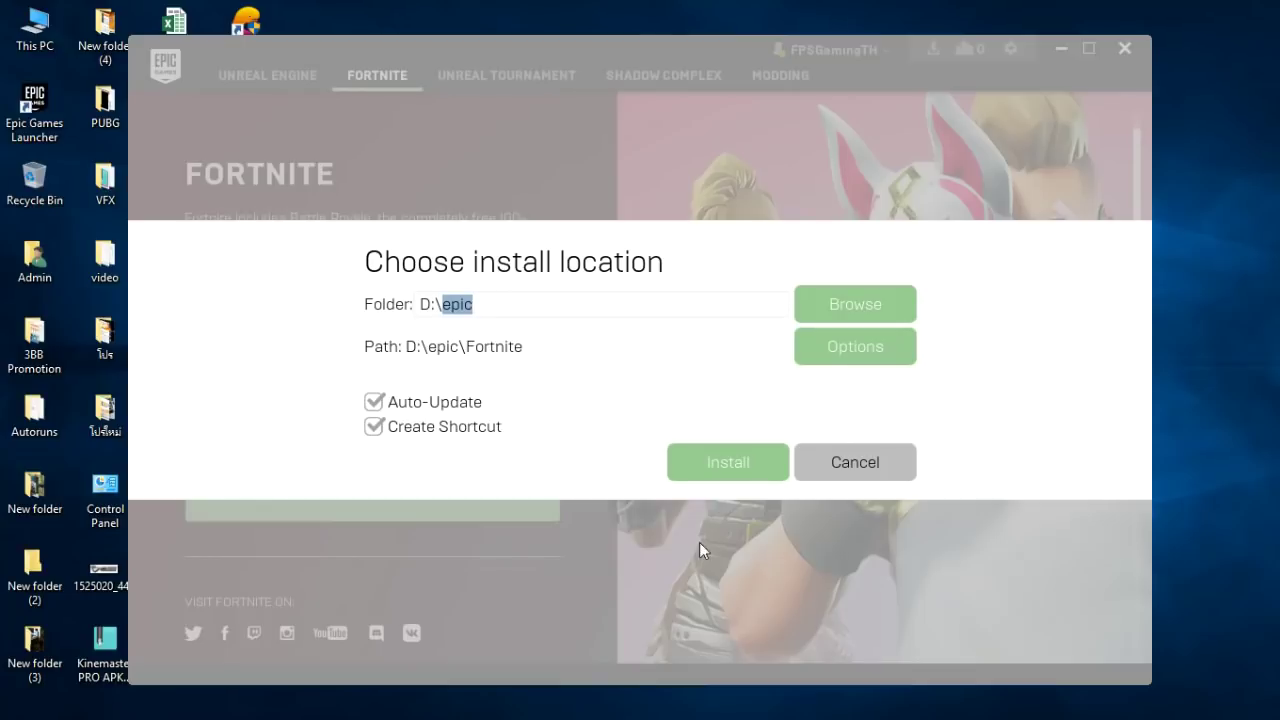
pyautogui.click(522, 354)
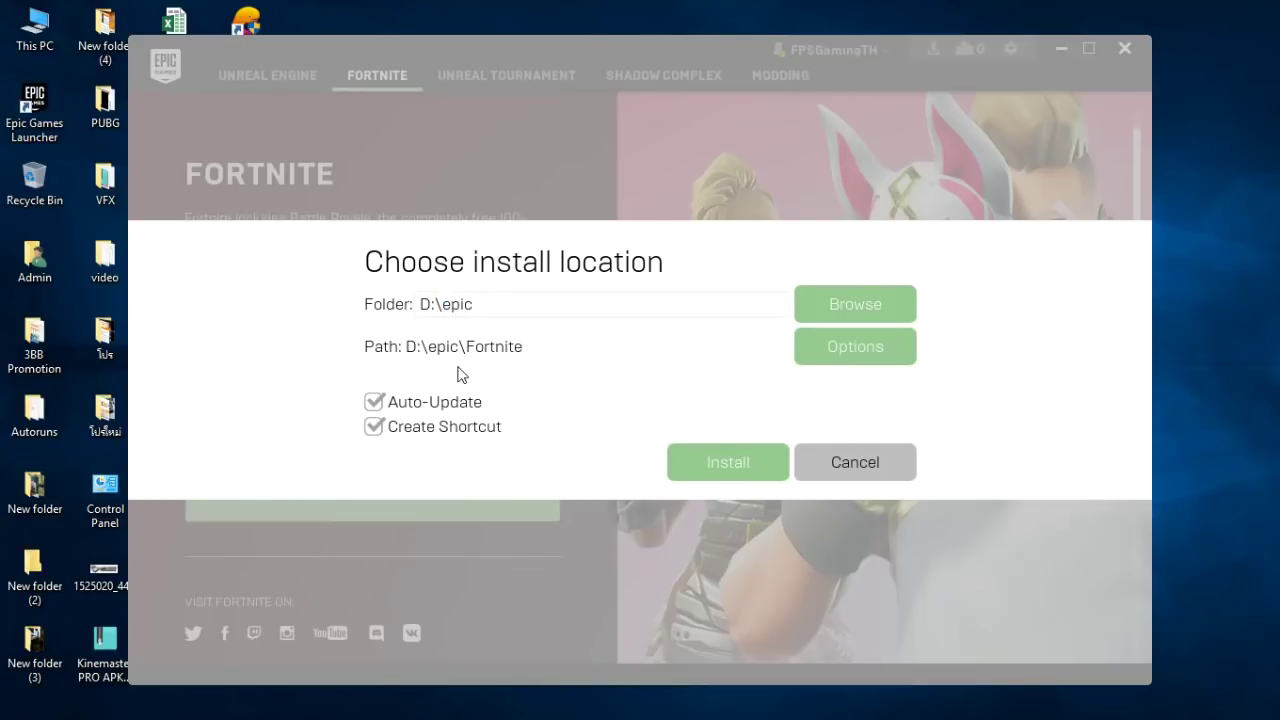